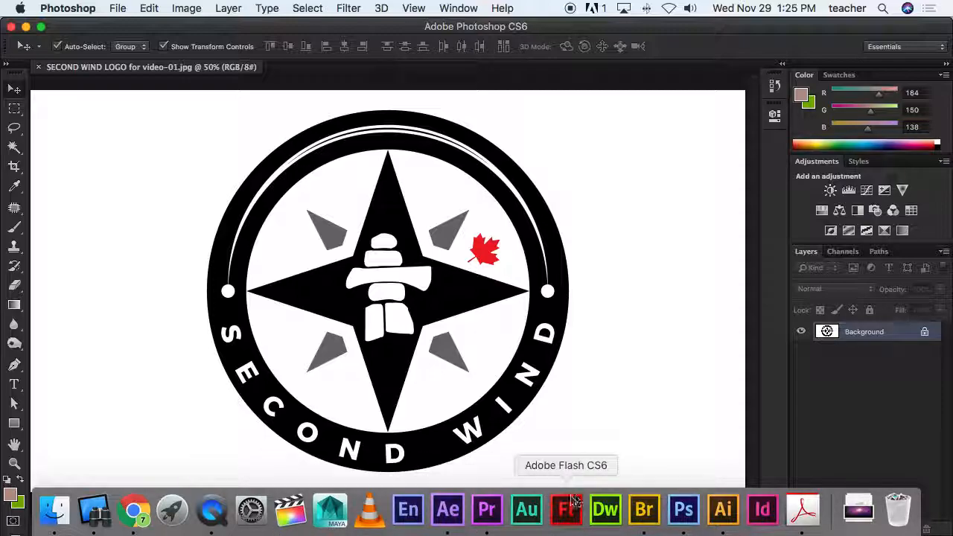
# - Switch to Chrome, find SECOND WIND LOGO for video-01.jpg in Google Drive and its download option, and return to Photoshop
pyautogui.click(138, 517)
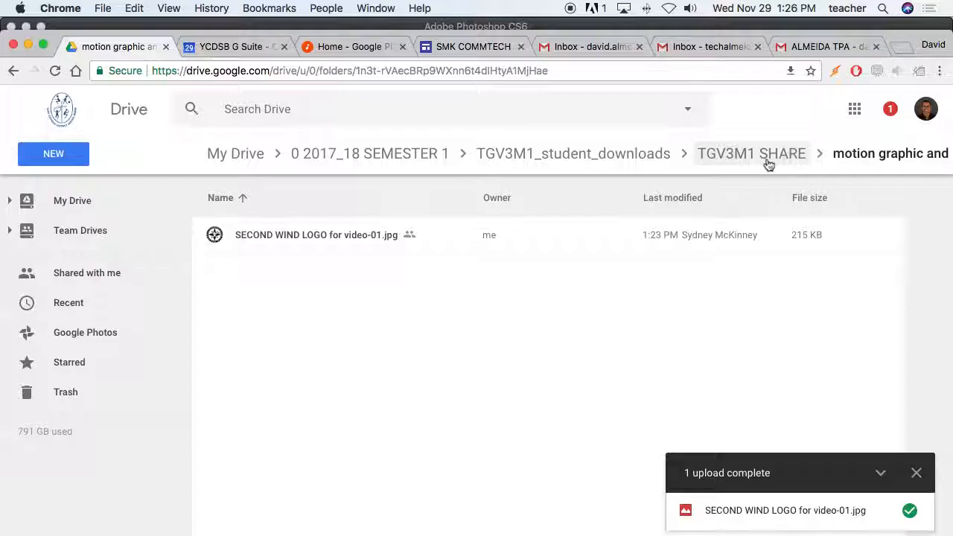
pyautogui.click(324, 233)
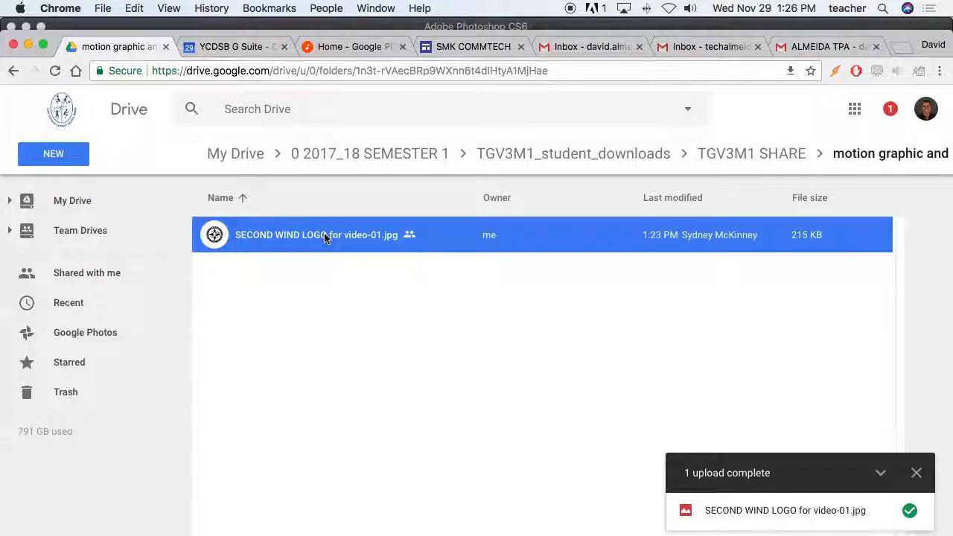
pyautogui.rightClick(324, 233)
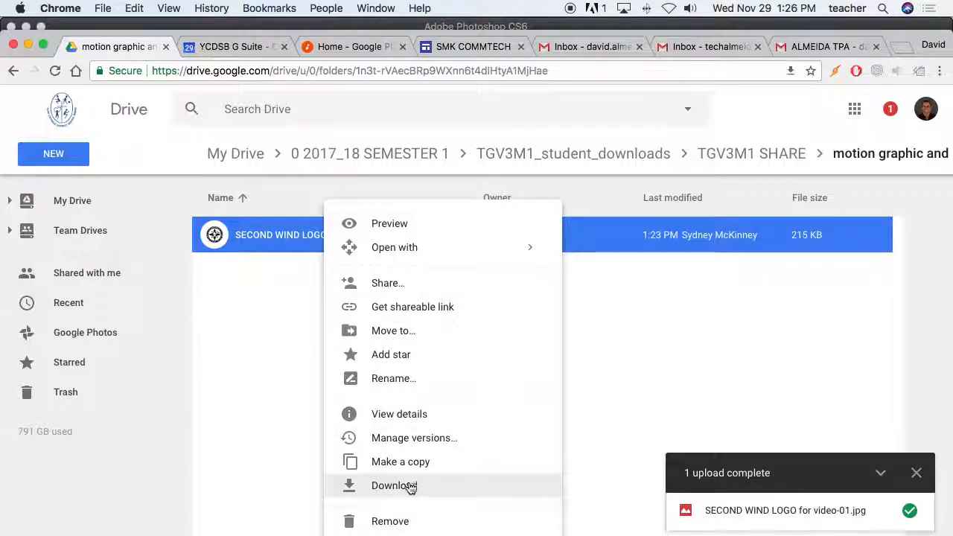
pyautogui.moveTo(290, 530)
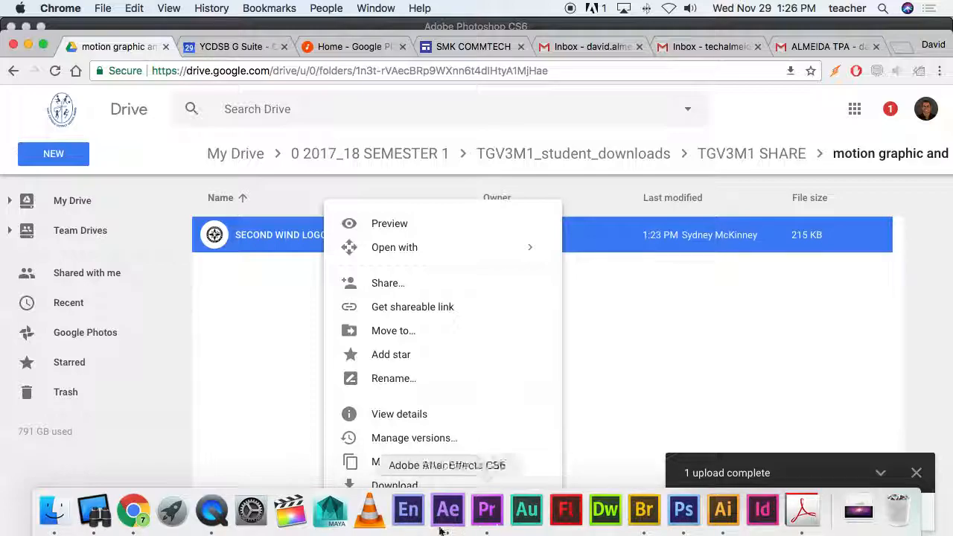
pyautogui.click(680, 516)
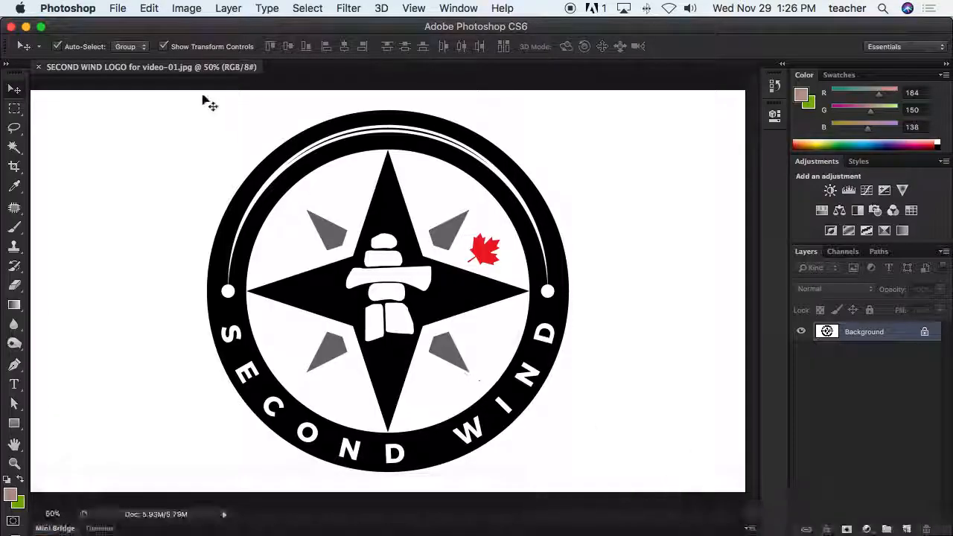
pyautogui.click(117, 8)
pyautogui.click(132, 40)
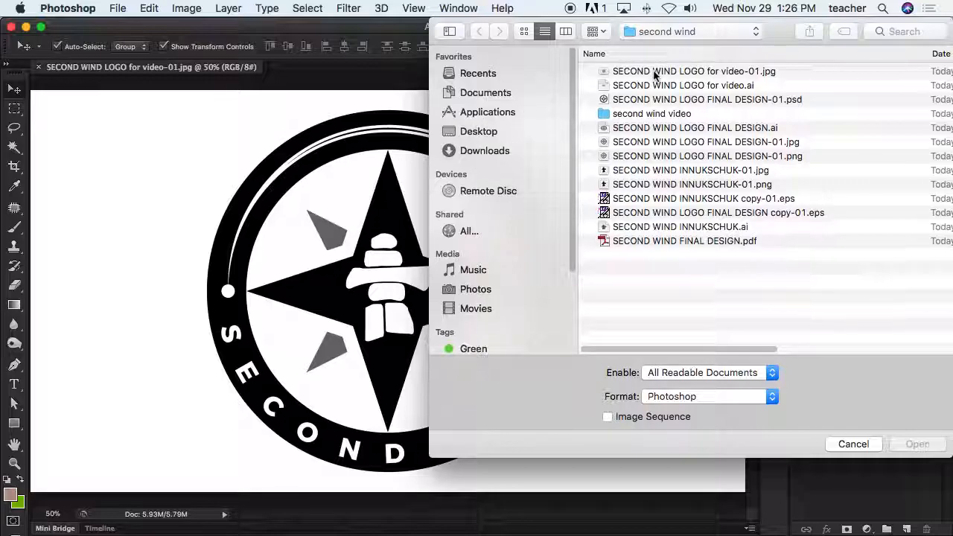
pyautogui.click(856, 444)
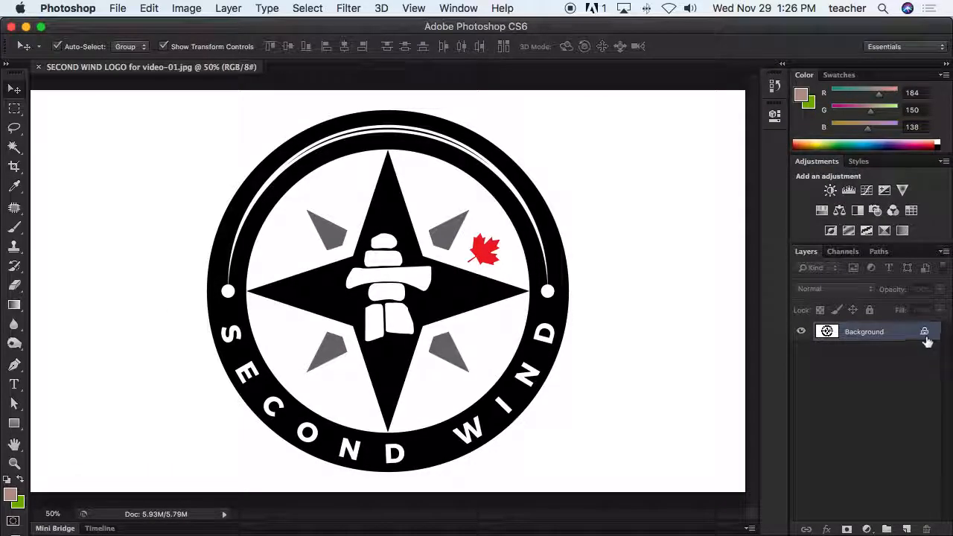
# - Unlock the Background by converting it into a regular layer named Layer 0
pyautogui.doubleClick(926, 335)
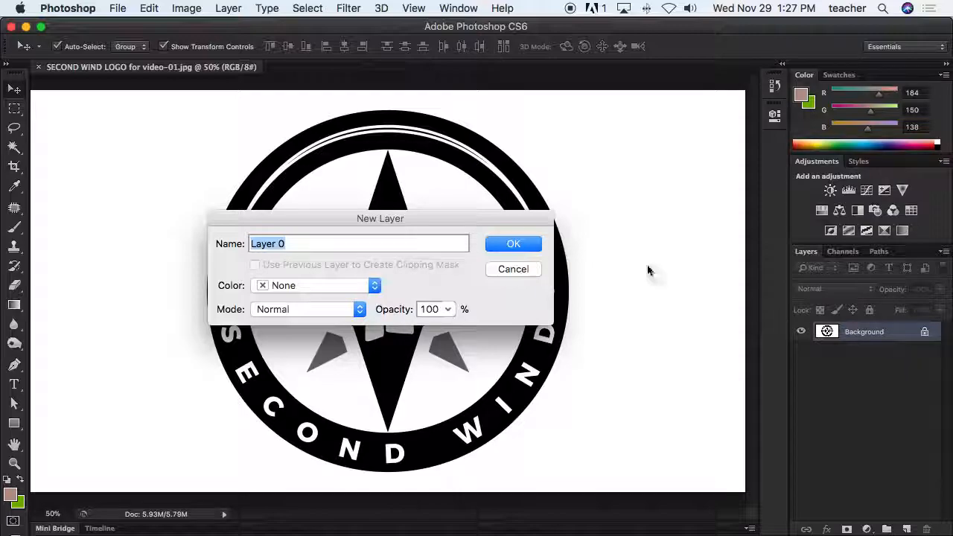
pyautogui.click(512, 244)
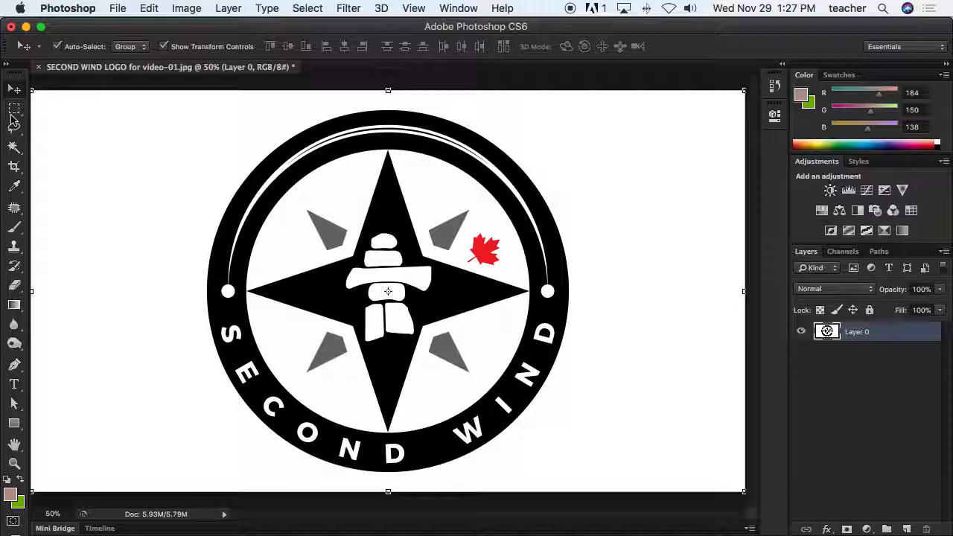
# - Select the red maple leaf with the Magic Wand tool at a tolerance of 32
pyautogui.click(14, 147)
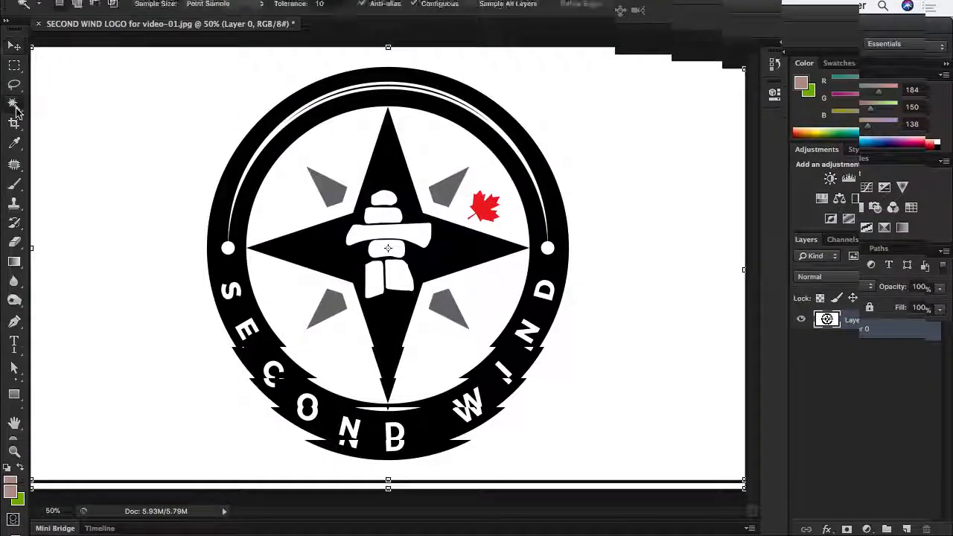
pyautogui.click(16, 112)
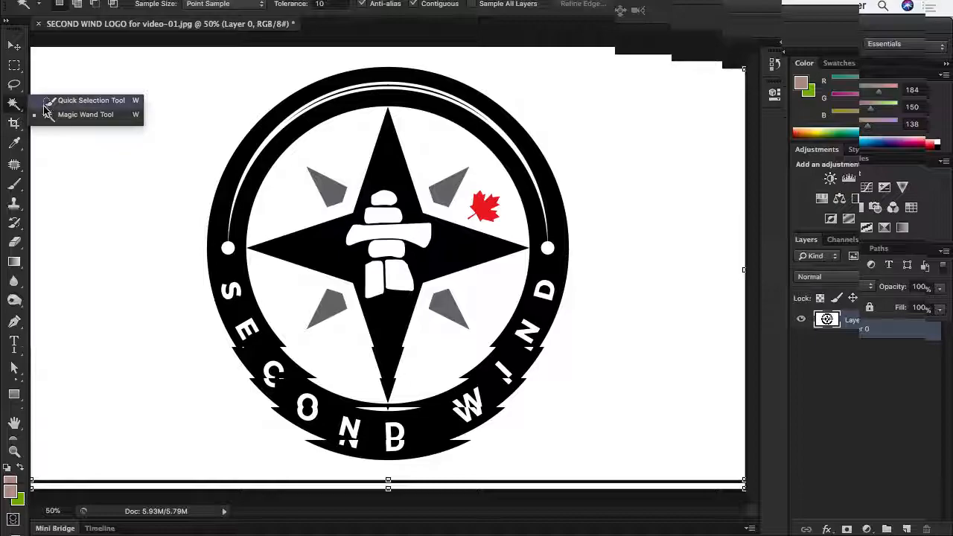
pyautogui.click(53, 97)
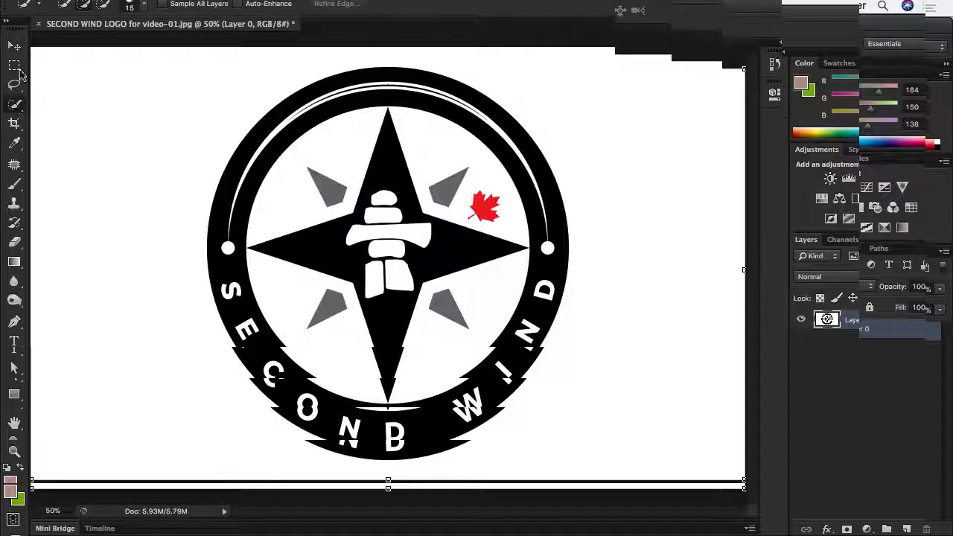
pyautogui.click(18, 108)
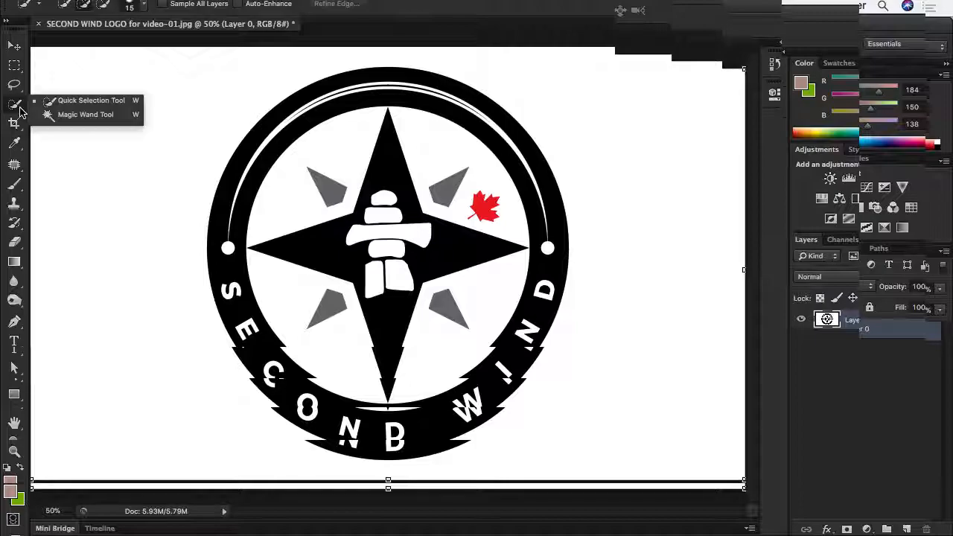
pyautogui.click(65, 115)
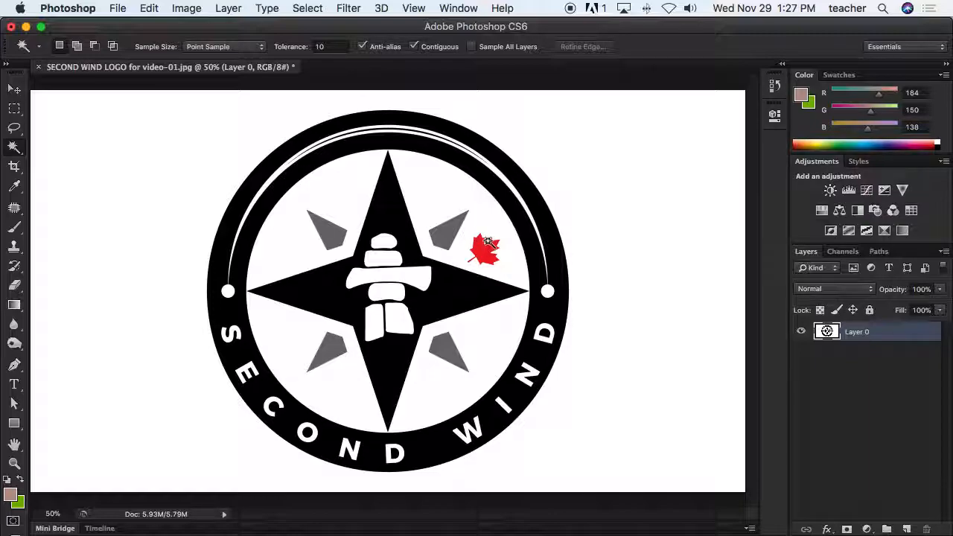
pyautogui.moveTo(481, 228); pyautogui.dragTo(400, 182)
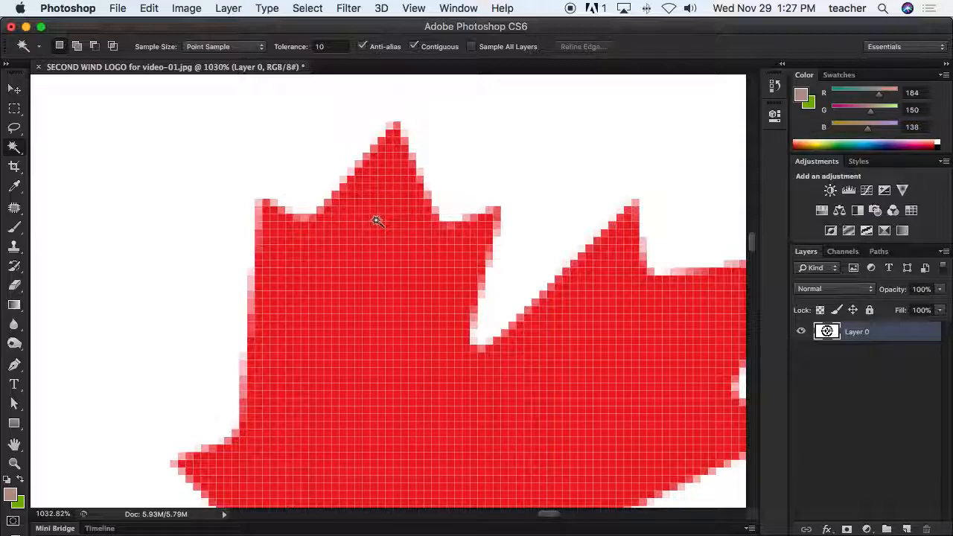
pyautogui.click(333, 46)
pyautogui.write('8')
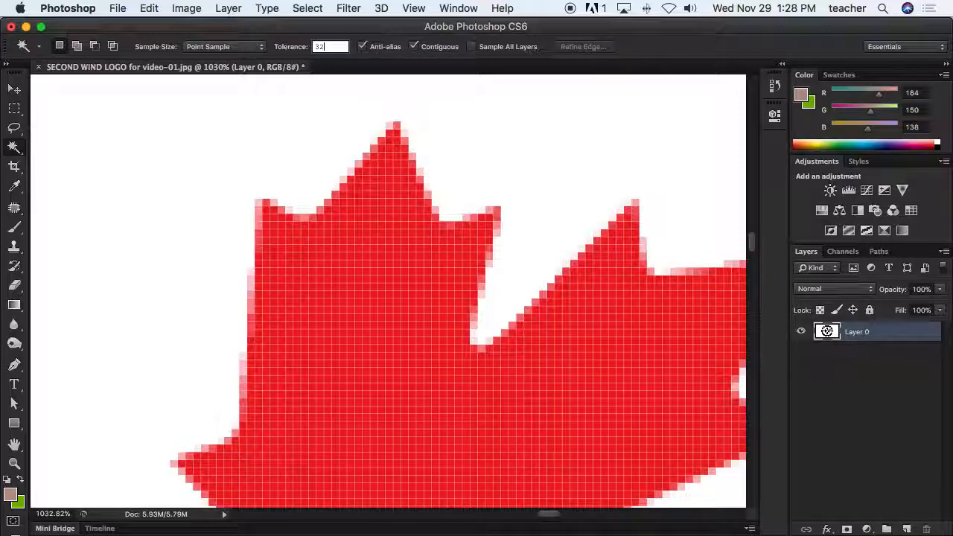
pyautogui.click(388, 251)
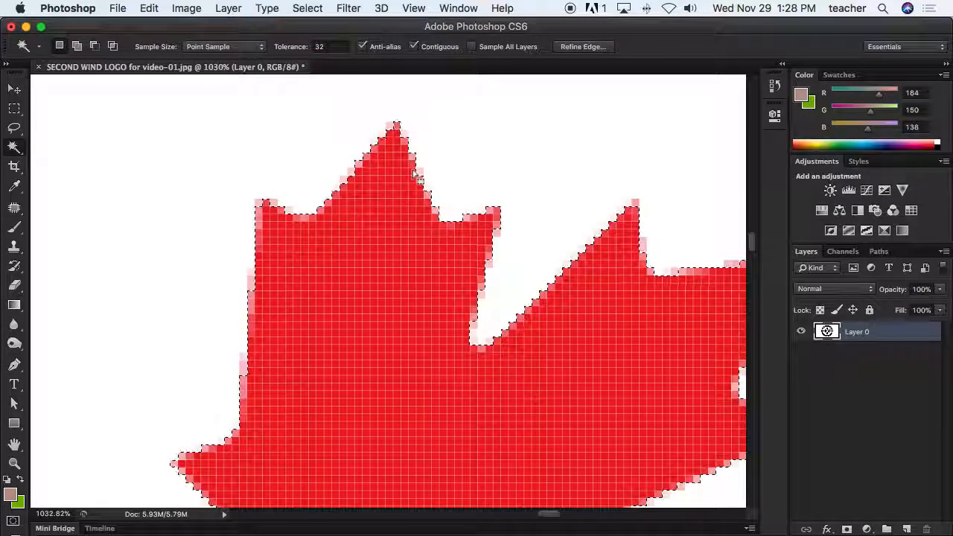
# - Raise the Magic Wand tolerance to 64, clear the selection and select the red maple leaf again
pyautogui.moveTo(402, 201); pyautogui.dragTo(432, 204)
pyautogui.moveTo(386, 168); pyautogui.dragTo(528, 279)
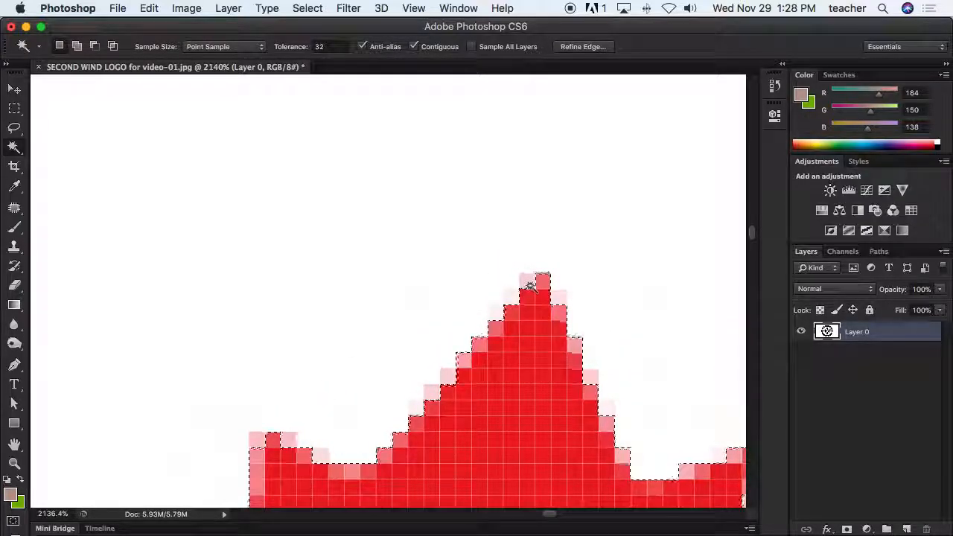
pyautogui.click(329, 47)
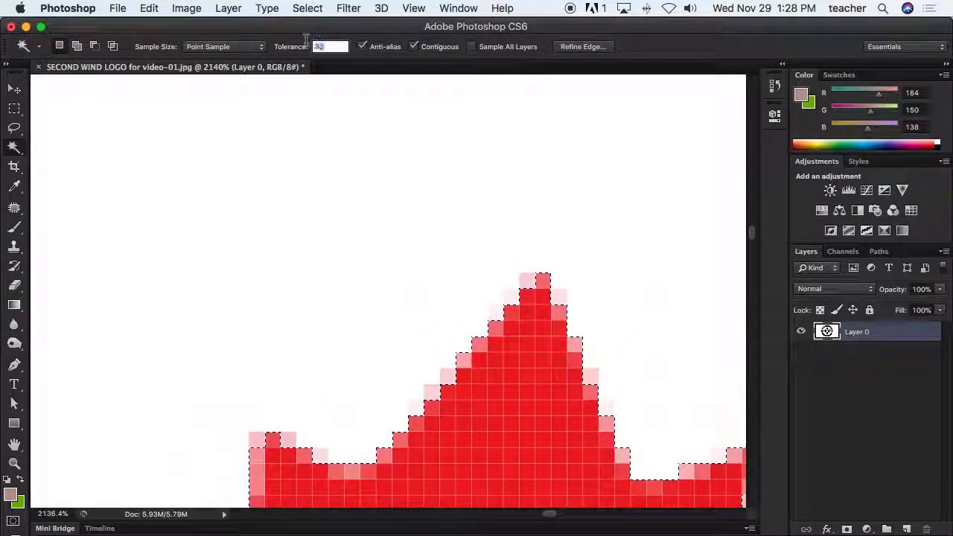
pyautogui.write('64')
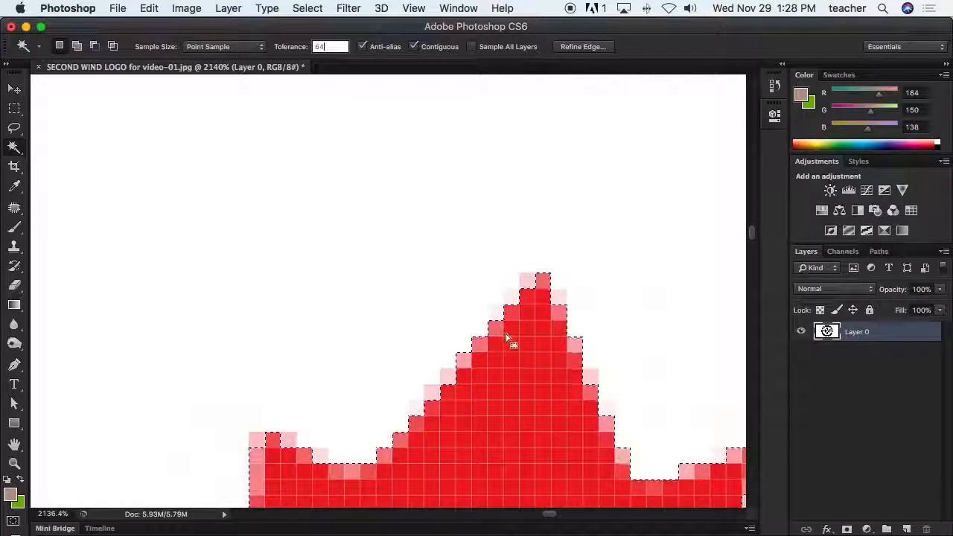
pyautogui.press('super+d')
pyautogui.click(516, 353)
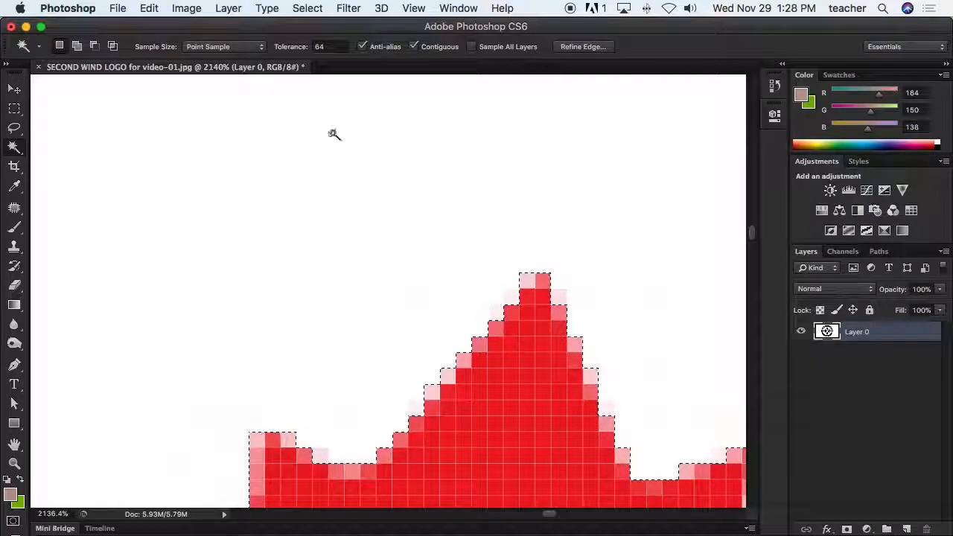
# - Set the Magic Wand tolerance to 100 and reselect the red maple leaf
pyautogui.click(326, 47)
pyautogui.write('100')
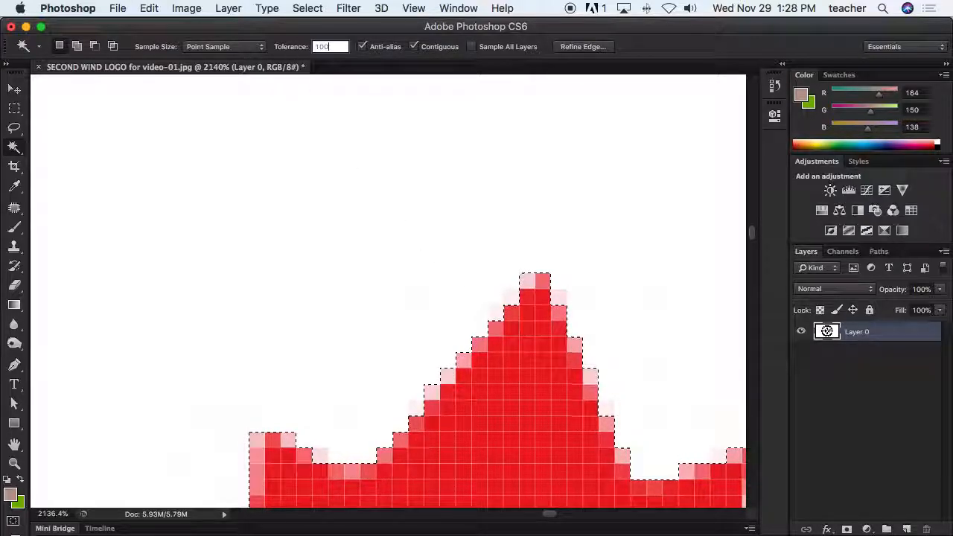
pyautogui.click(516, 367)
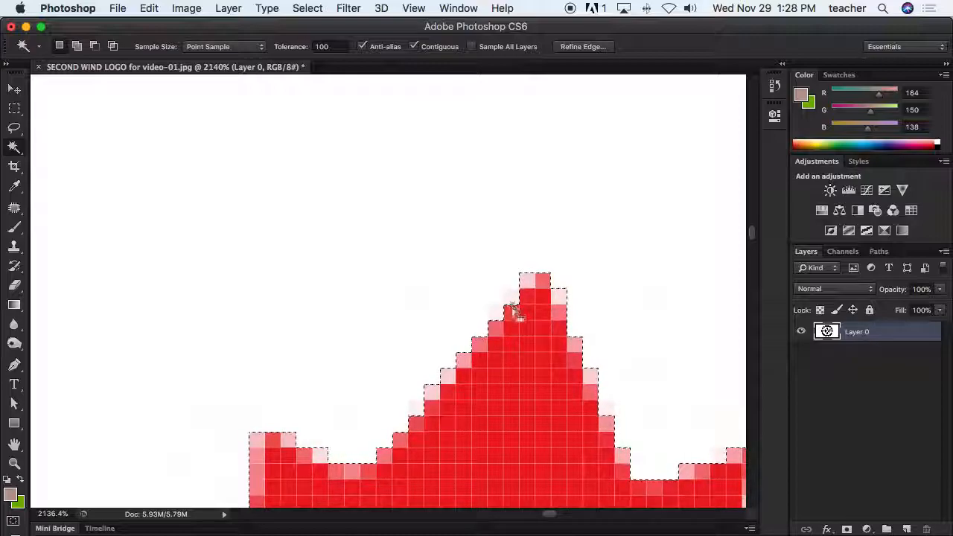
pyautogui.press('shift')
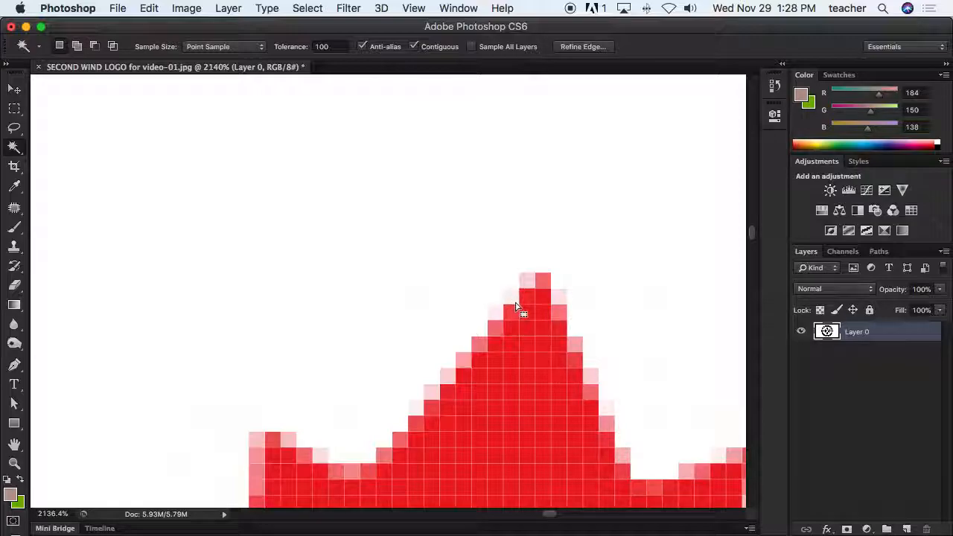
pyautogui.click(521, 319)
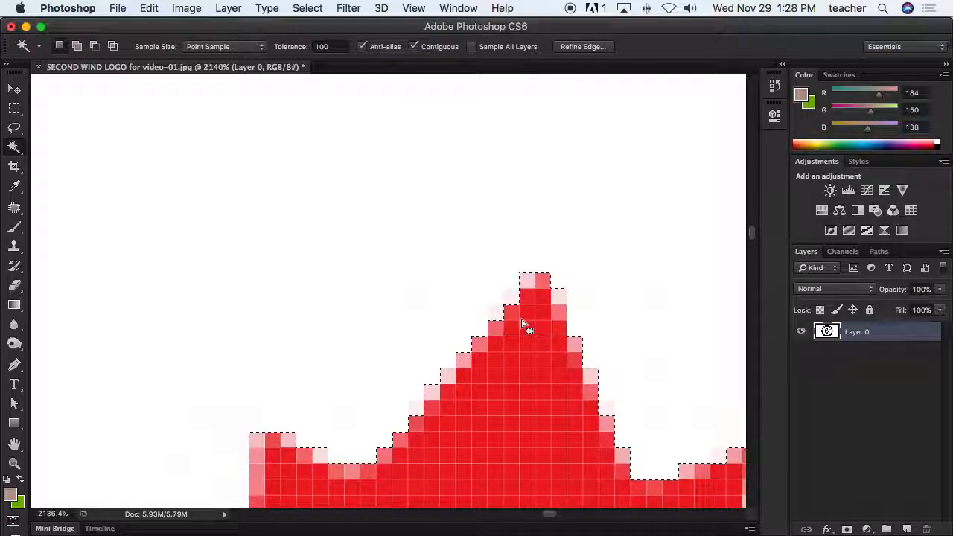
# - Zoom out from the maple leaf's edge until the whole logo with the leaf selection is in view
pyautogui.keyDown('alt'); pyautogui.click(483, 319); pyautogui.keyUp('alt')
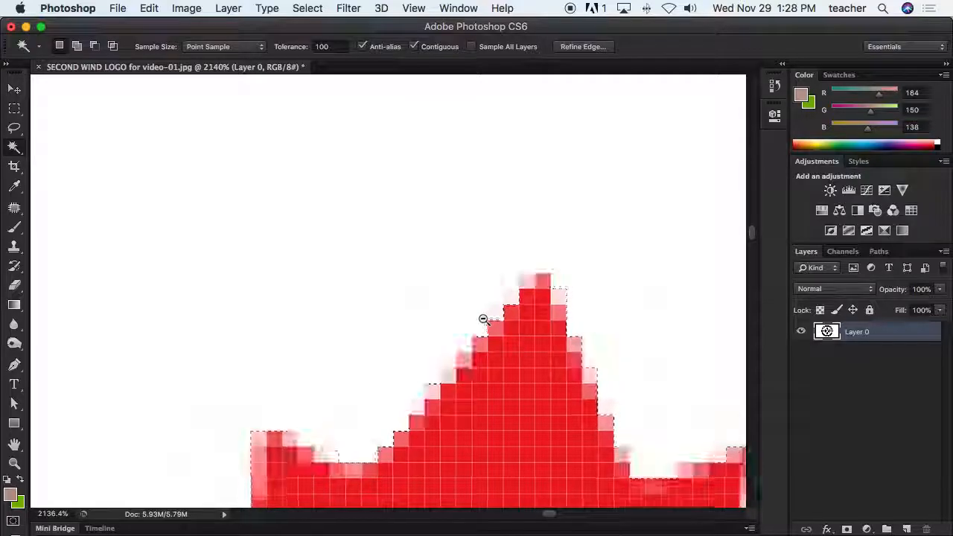
pyautogui.keyDown('alt'); pyautogui.click(468, 314); pyautogui.keyUp('alt')
pyautogui.keyDown('alt'); pyautogui.click(466, 314); pyautogui.keyUp('alt')
pyautogui.keyDown('alt'); pyautogui.click(468, 314); pyautogui.keyUp('alt')
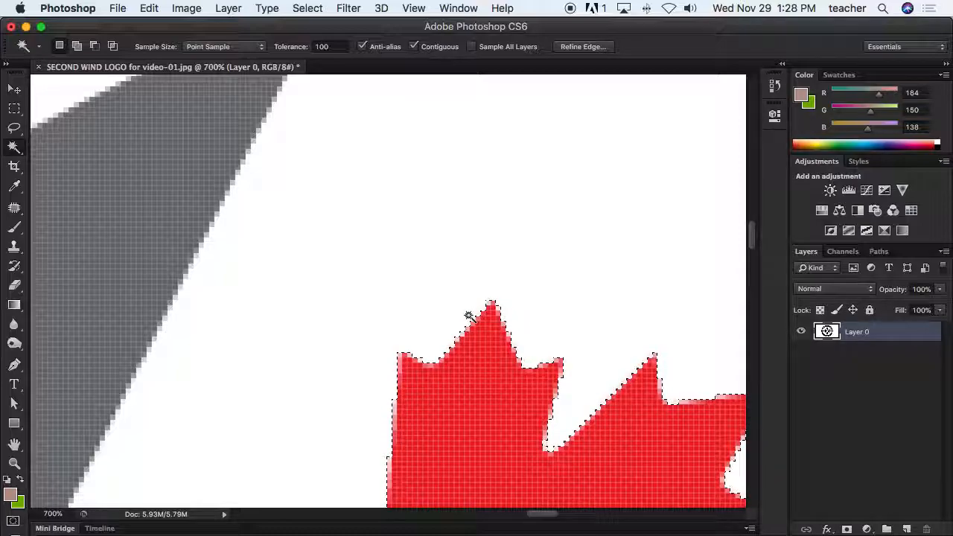
pyautogui.press('super+equal')
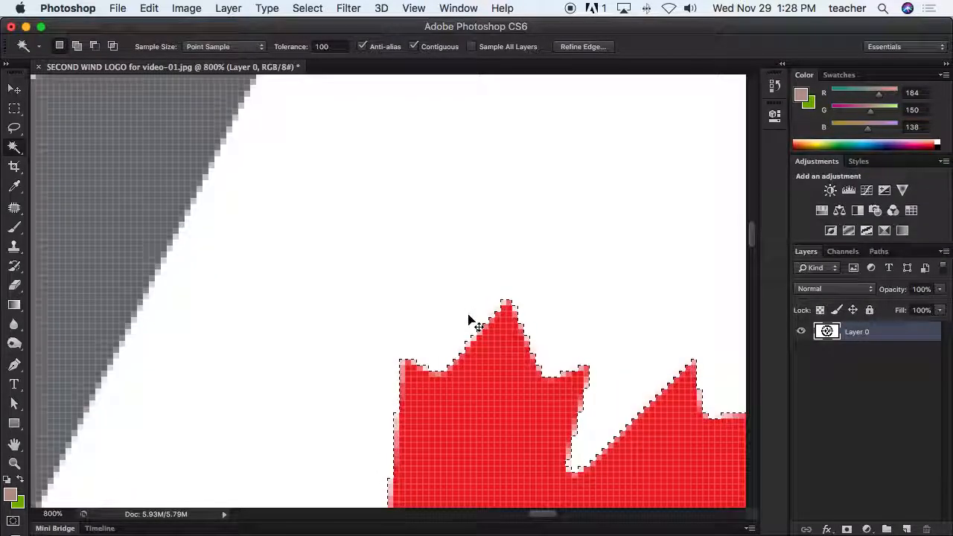
pyautogui.press('super+minus')
pyautogui.press('super+minus')
pyautogui.press('super+minus')
pyautogui.press('super+minus')
pyautogui.press('super+minus')
pyautogui.press('super+minus')
pyautogui.press('super+minus')
pyautogui.press('super+minus')
pyautogui.press('super+minus')
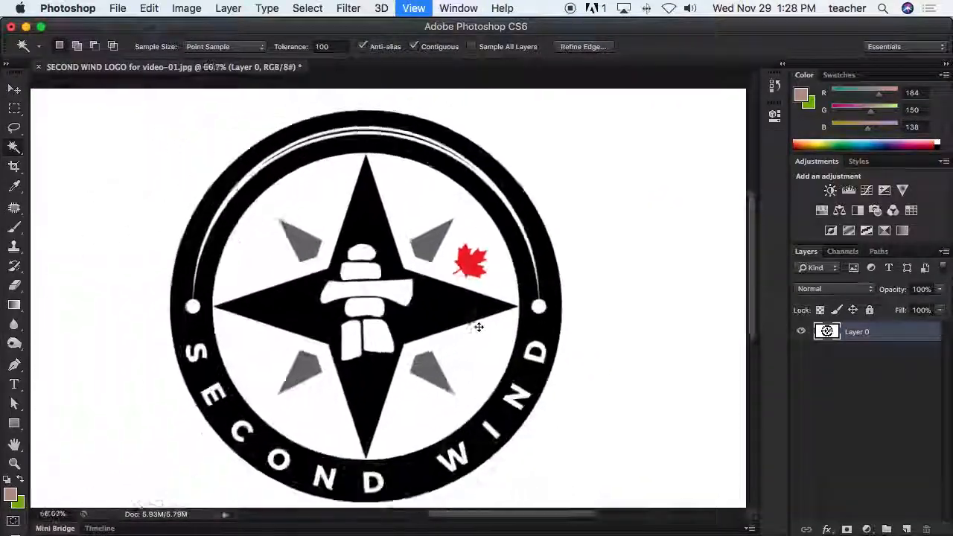
pyautogui.press('space')
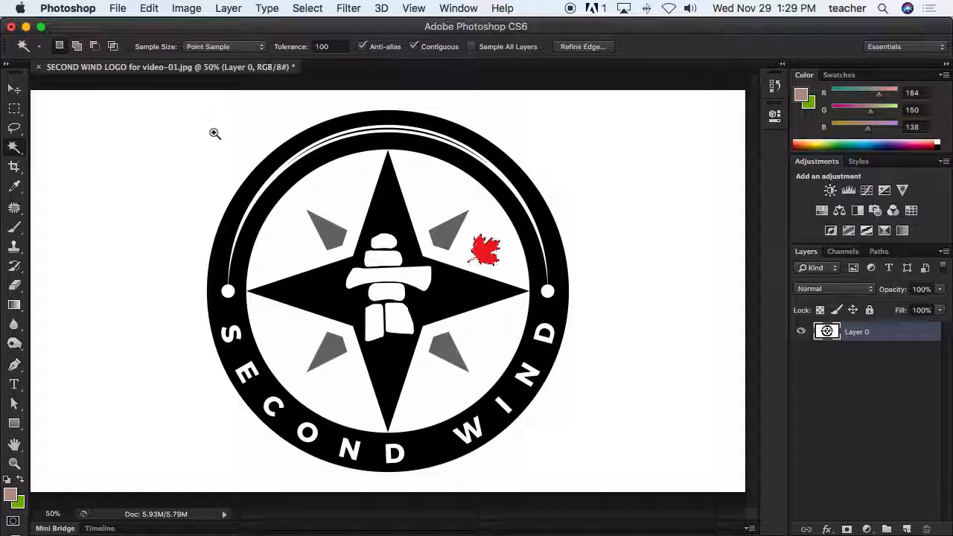
# - Examine the compass logo more closely by zooming in and panning, and fit the entire image in the window
pyautogui.moveTo(196, 132); pyautogui.dragTo(246, 167)
pyautogui.moveTo(624, 363); pyautogui.dragTo(552, 363)
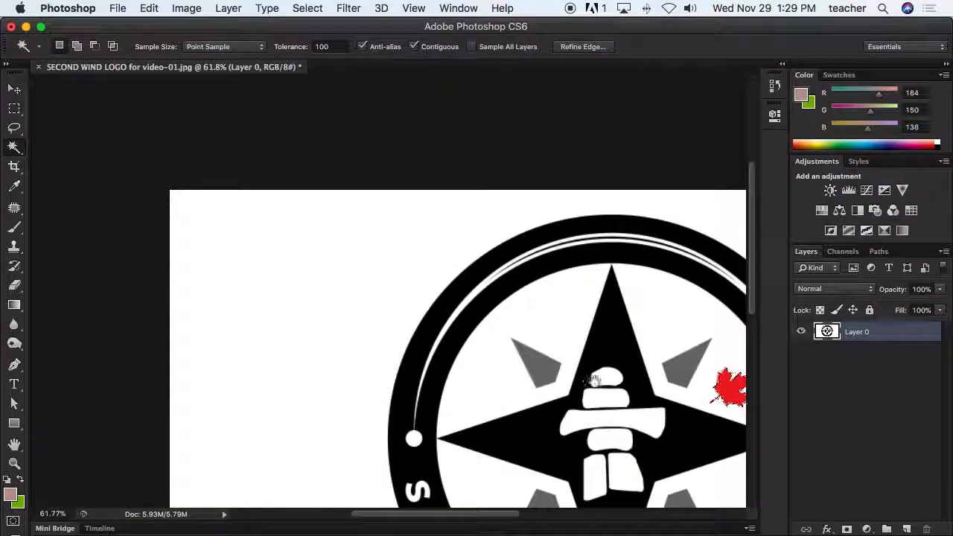
pyautogui.moveTo(632, 381); pyautogui.dragTo(409, 255)
pyautogui.click(412, 258)
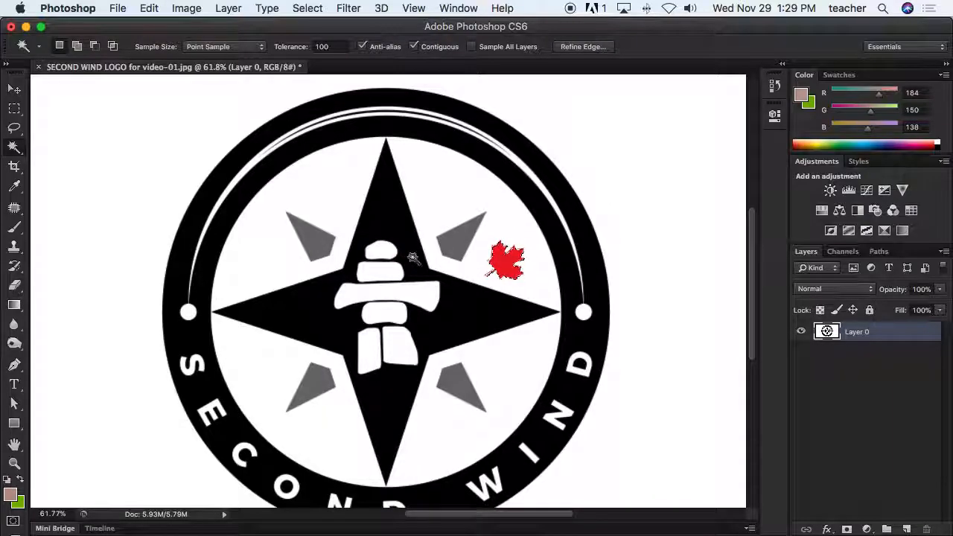
pyautogui.moveTo(424, 260); pyautogui.dragTo(443, 271)
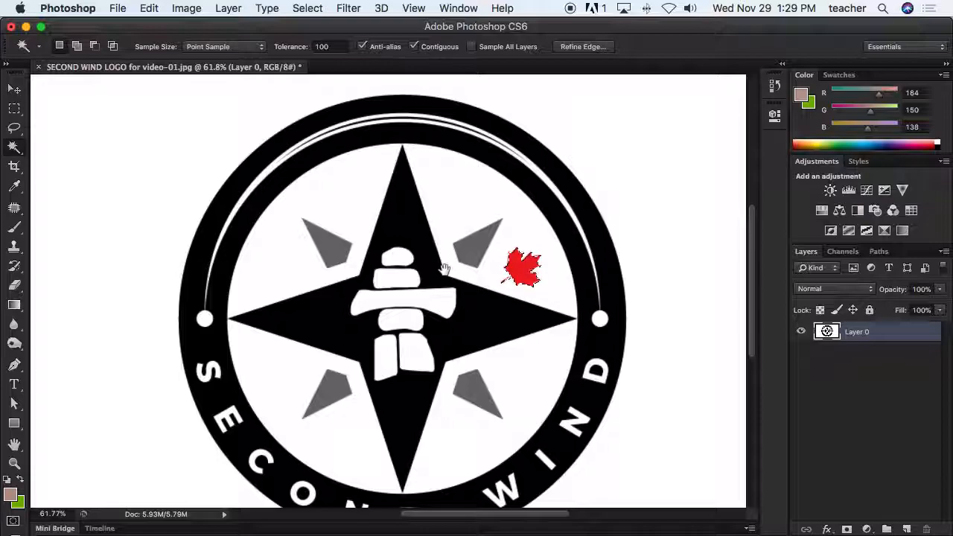
pyautogui.keyDown('ctrl'); pyautogui.keyDown('alt'); pyautogui.click(409, 277); pyautogui.keyUp('alt'); pyautogui.keyUp('ctrl')
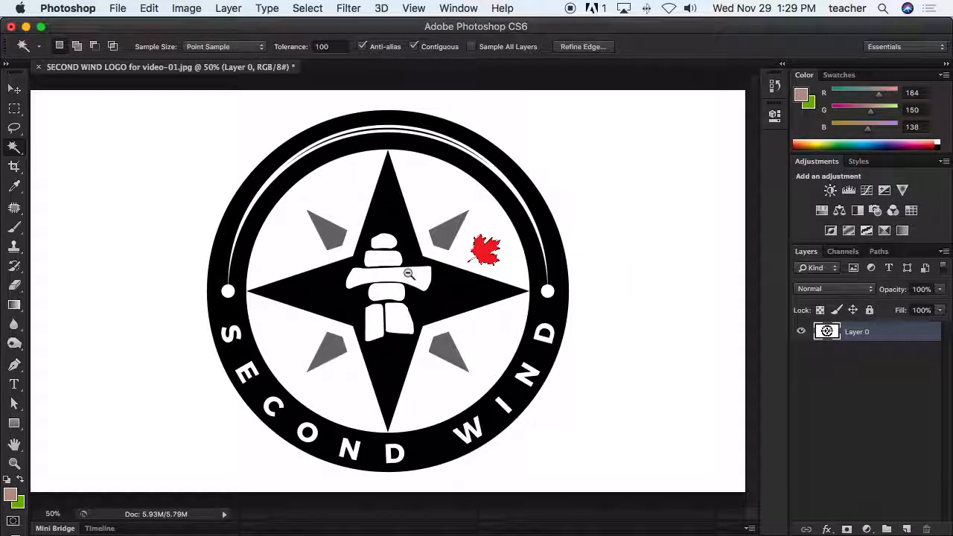
pyautogui.press('super+0')
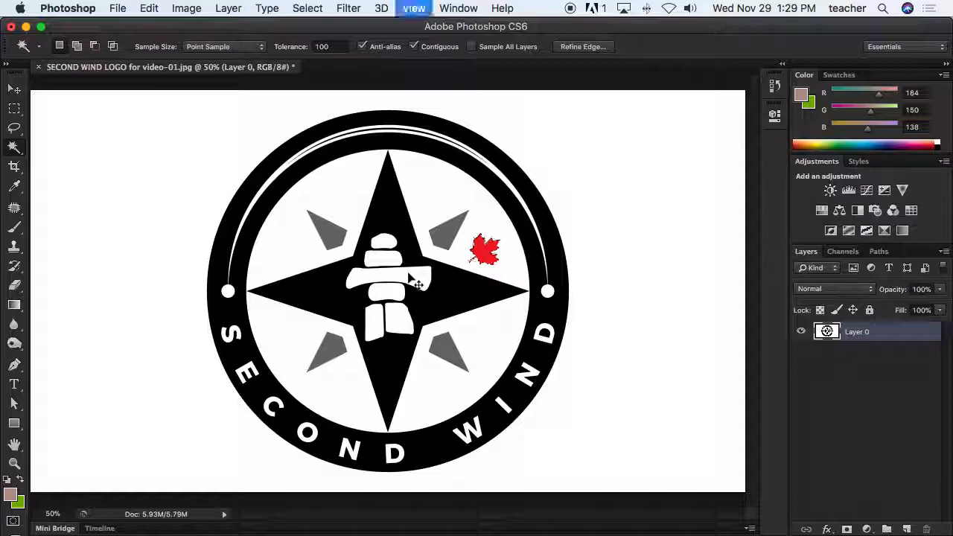
# - Cut the selected maple leaf from Layer 0, paste it in place on its own layer, and check it with Layer 0 briefly hidden
pyautogui.scroll(10, 260, 160)
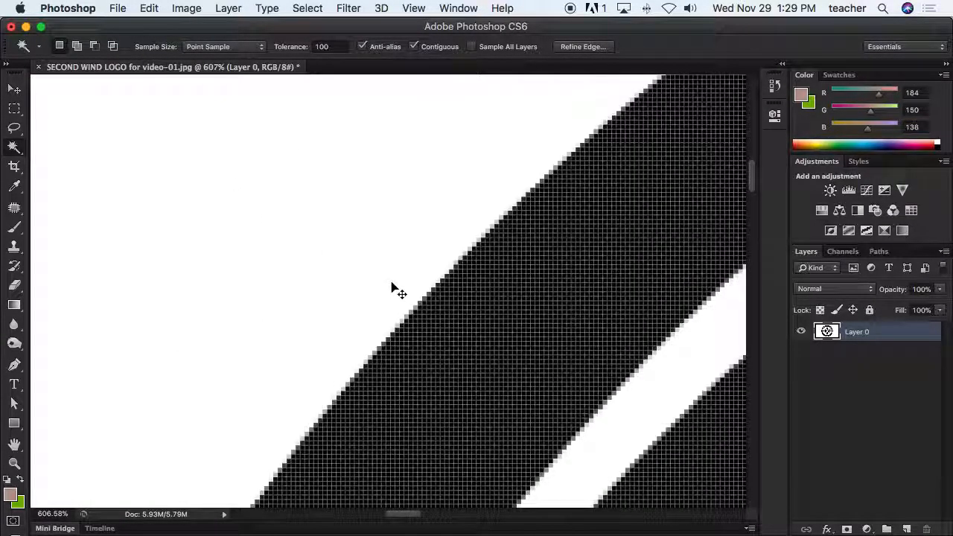
pyautogui.press('super+0')
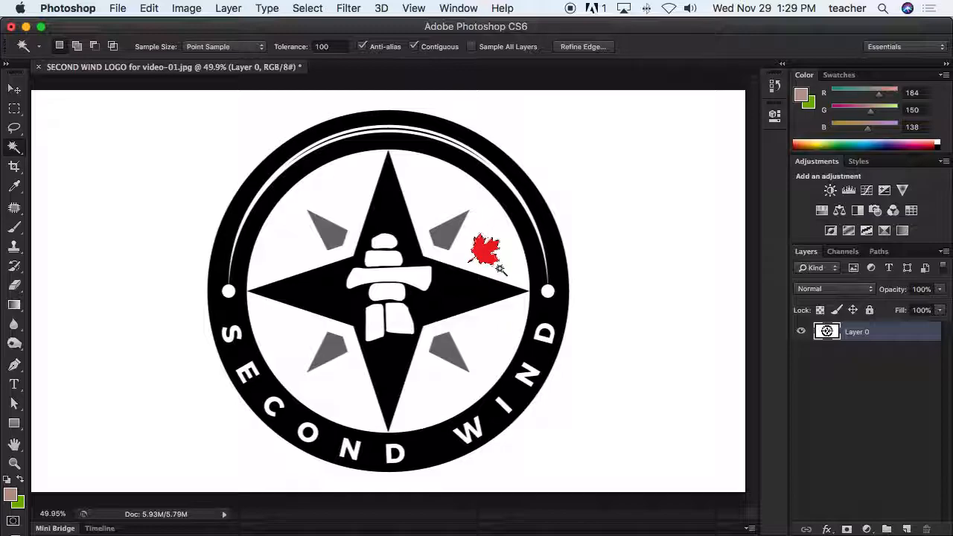
pyautogui.press('super+x')
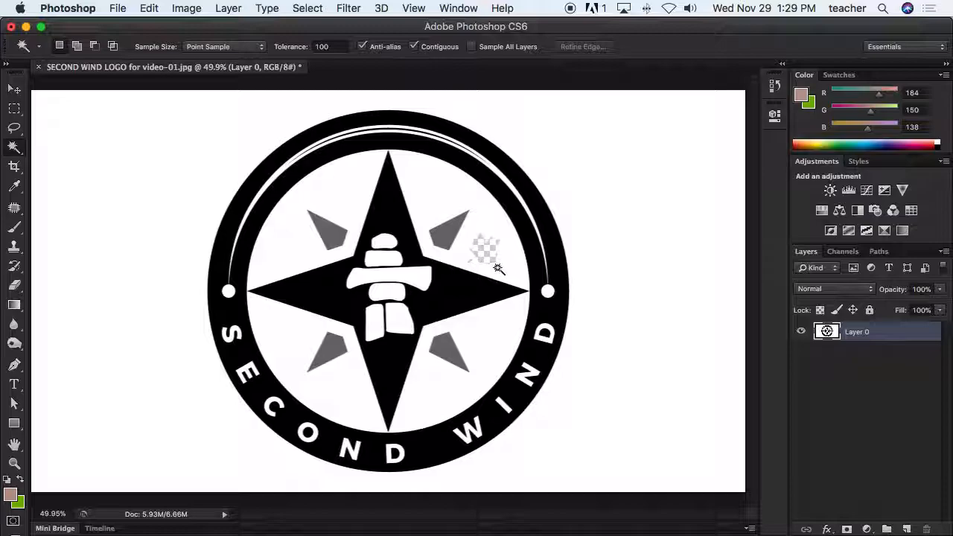
pyautogui.click(149, 8)
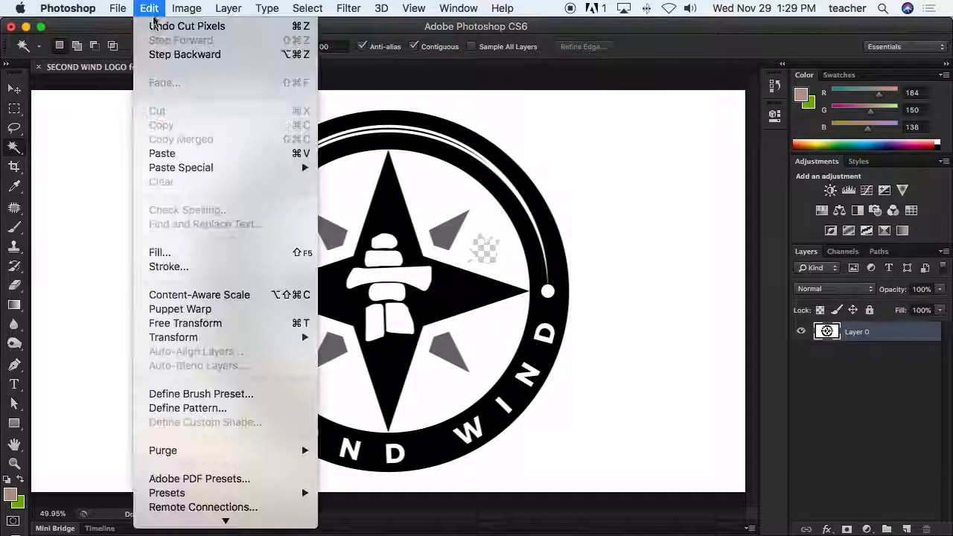
pyautogui.moveTo(205, 167)
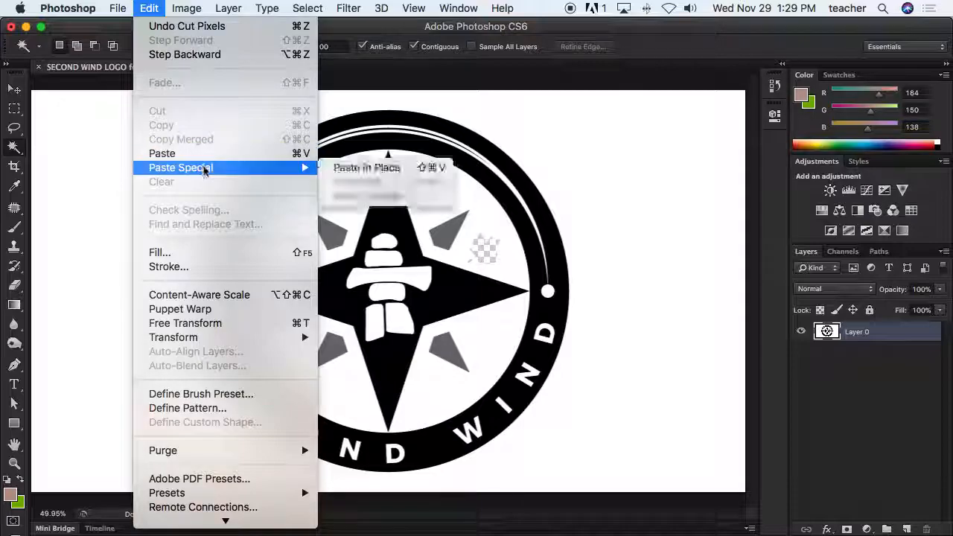
pyautogui.click(374, 168)
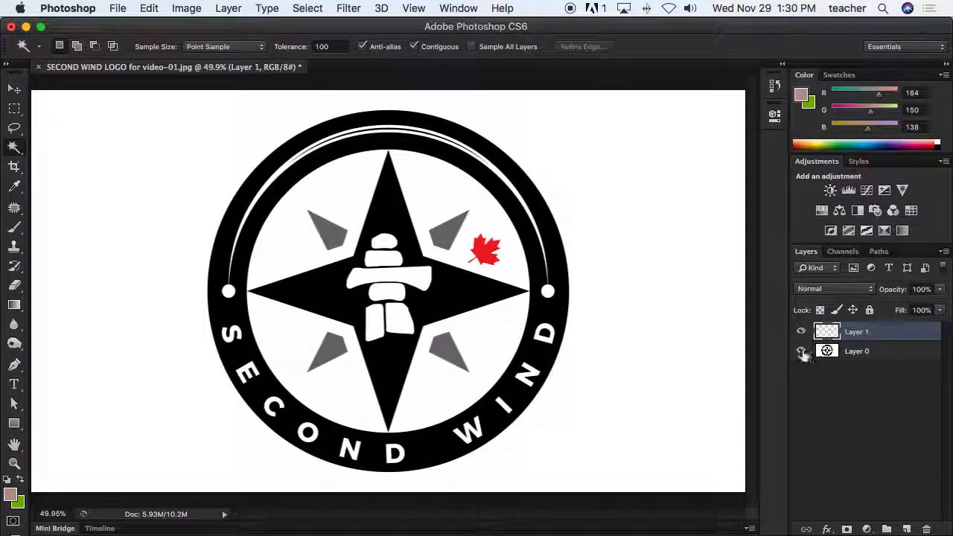
pyautogui.click(801, 351)
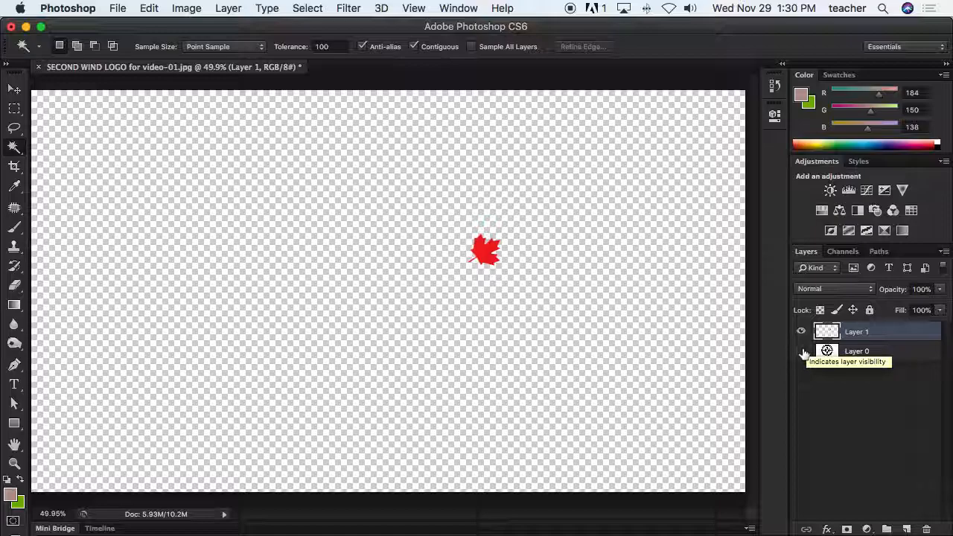
pyautogui.click(801, 351)
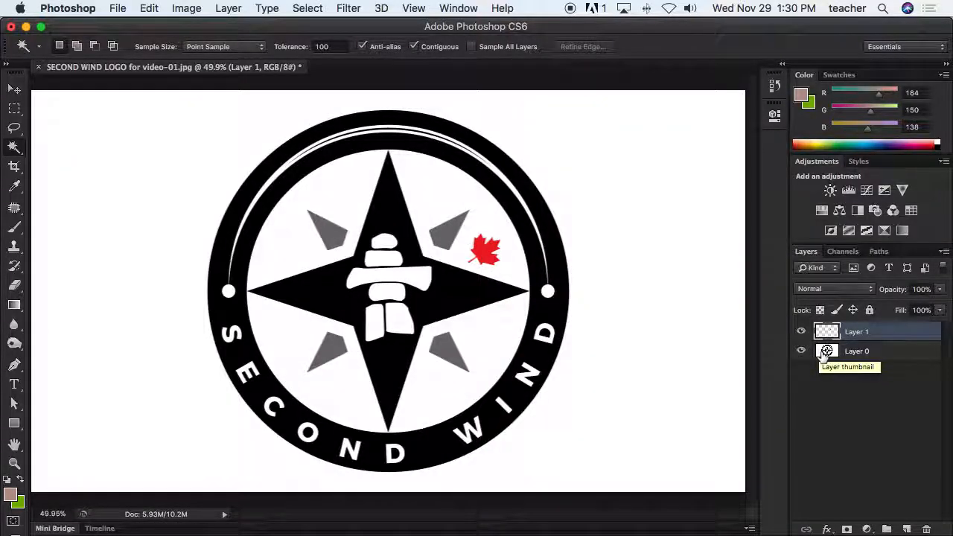
# - On Layer 0, select the white background outside the black ring, delete it and clear the selection
pyautogui.click(860, 356)
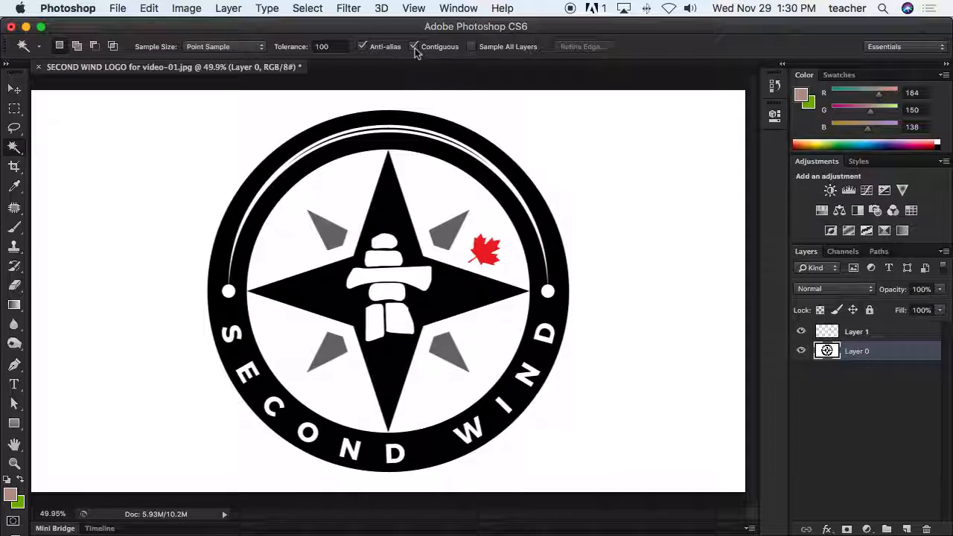
pyautogui.click(662, 253)
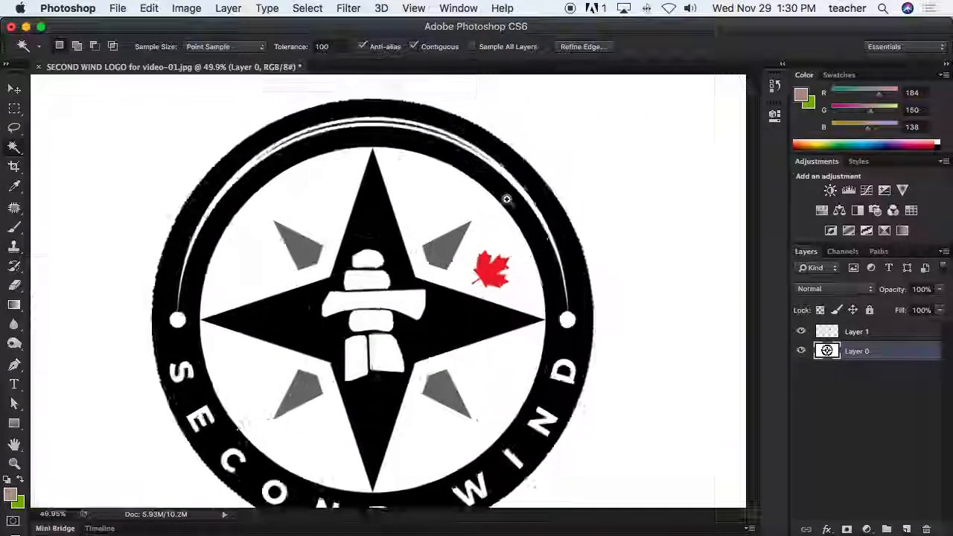
pyautogui.moveTo(506, 199); pyautogui.dragTo(454, 179)
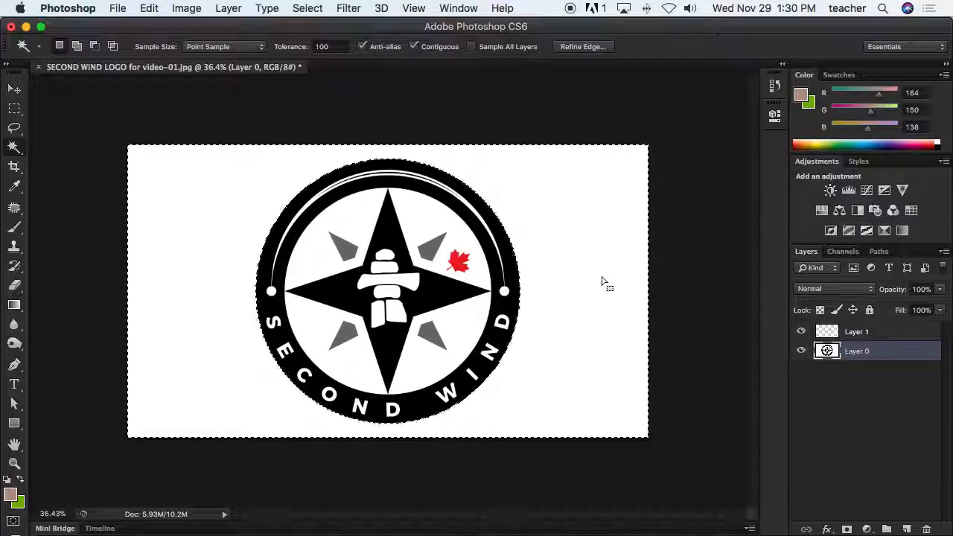
pyautogui.press('Delete')
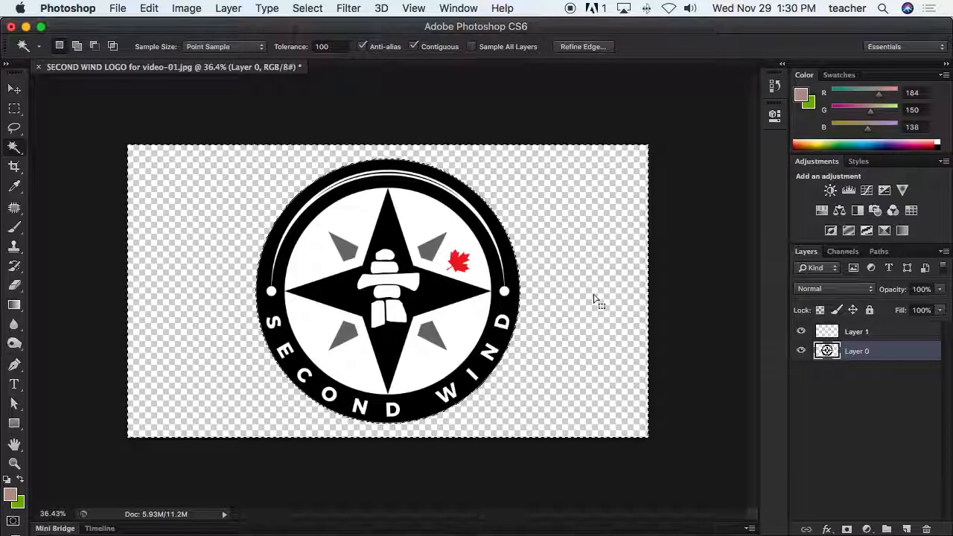
pyautogui.press('super+d')
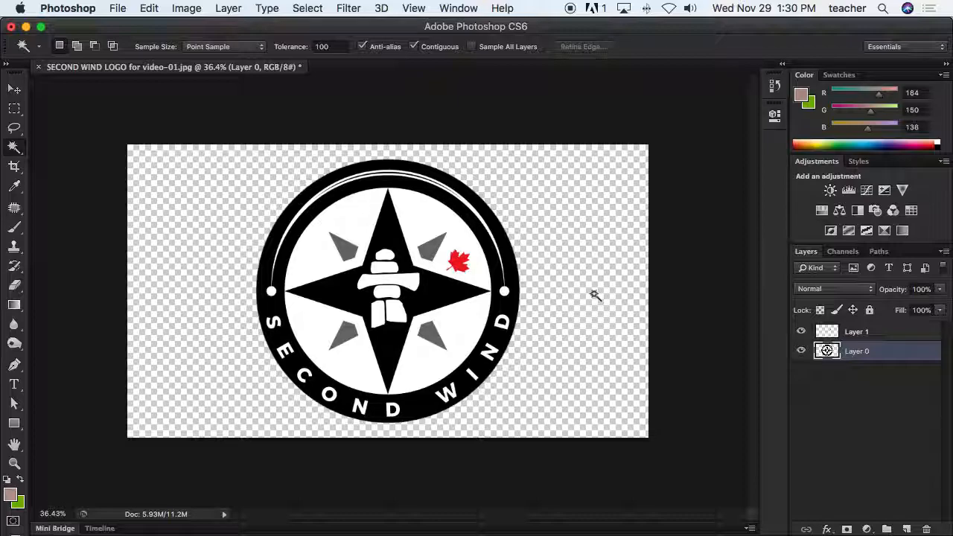
# - Remove the white area inside the ring around the compass star and clear the selection
pyautogui.click(412, 223)
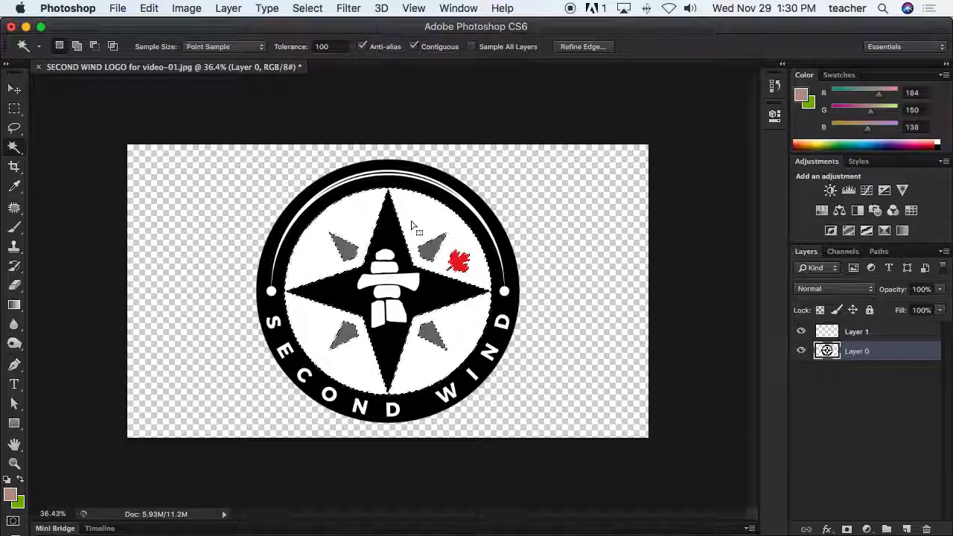
pyautogui.keyDown('shift'); pyautogui.click(457, 256); pyautogui.keyUp('shift')
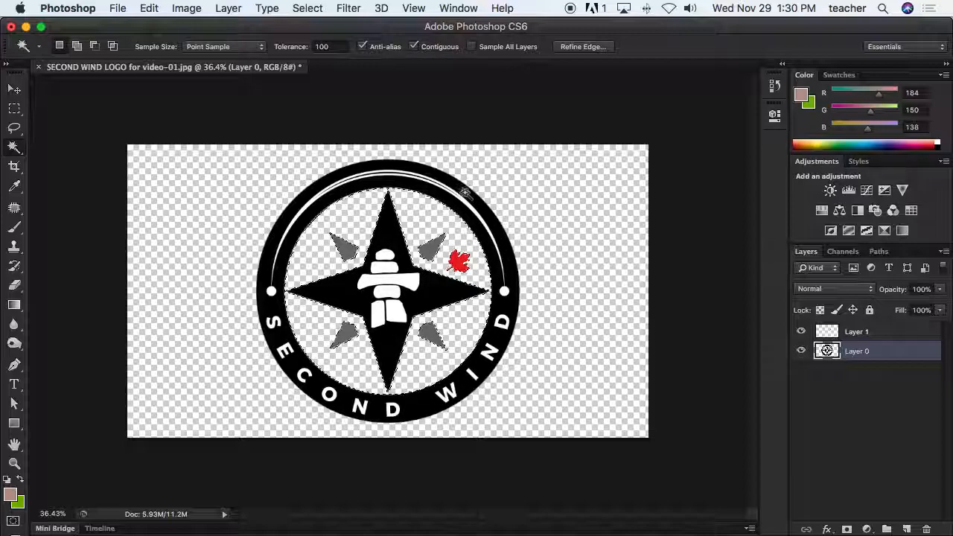
pyautogui.press('super+d')
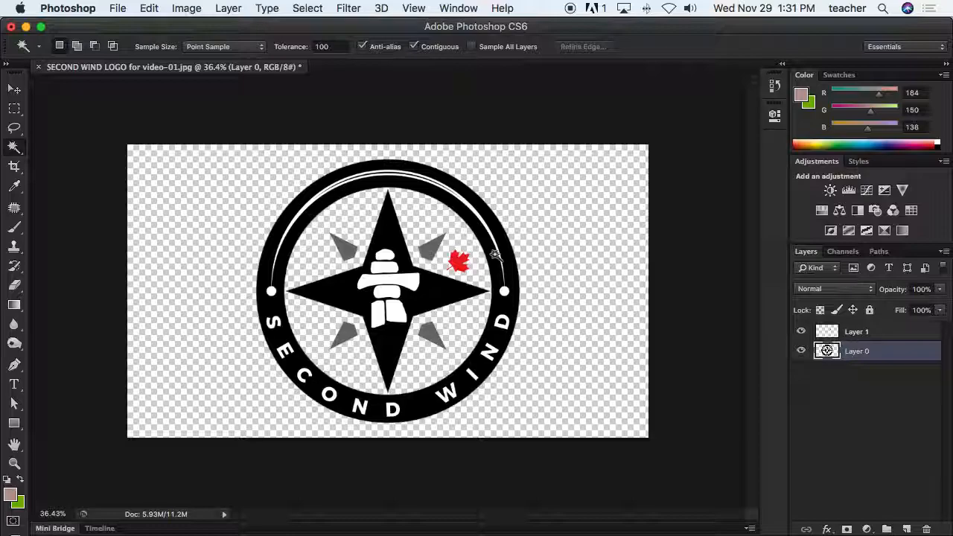
pyautogui.click(845, 332)
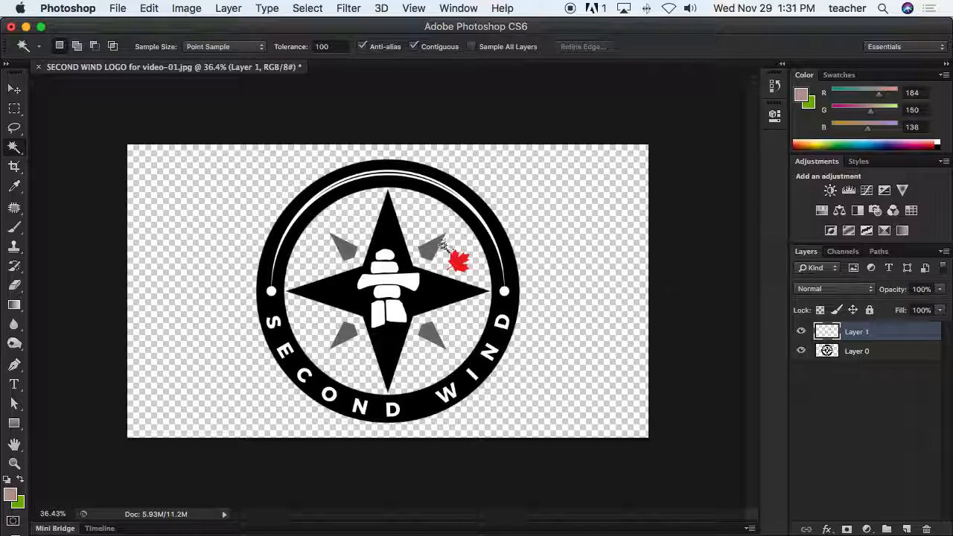
pyautogui.moveTo(282, 193); pyautogui.dragTo(417, 211)
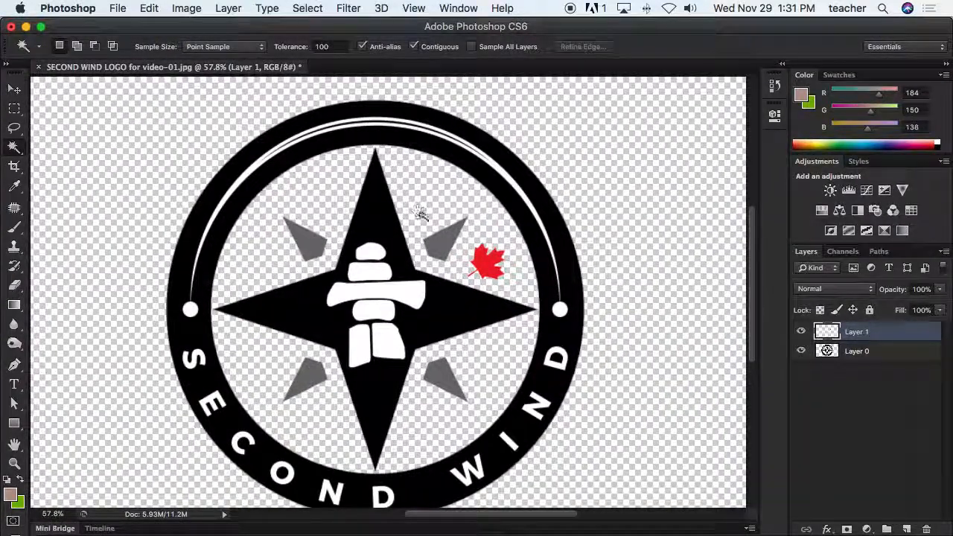
pyautogui.click(443, 247)
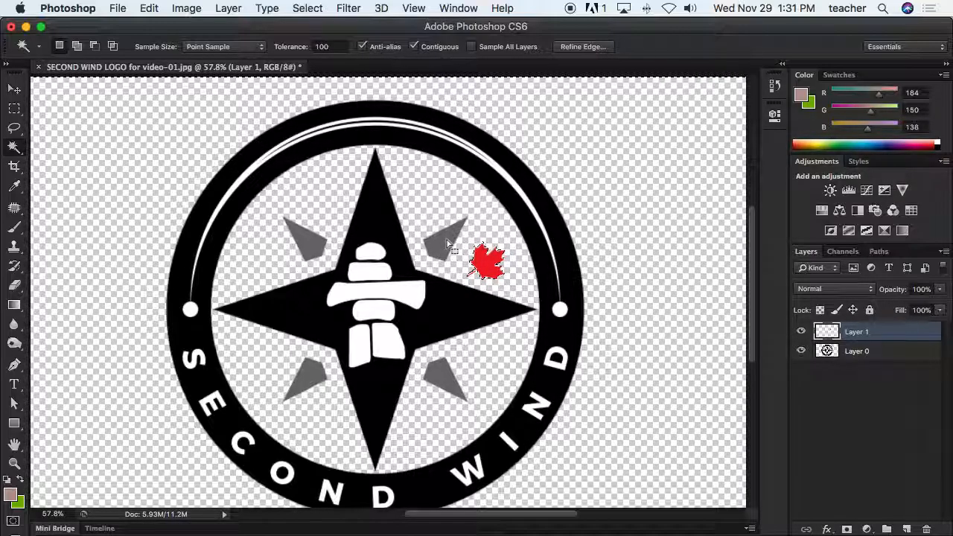
pyautogui.press('super+d')
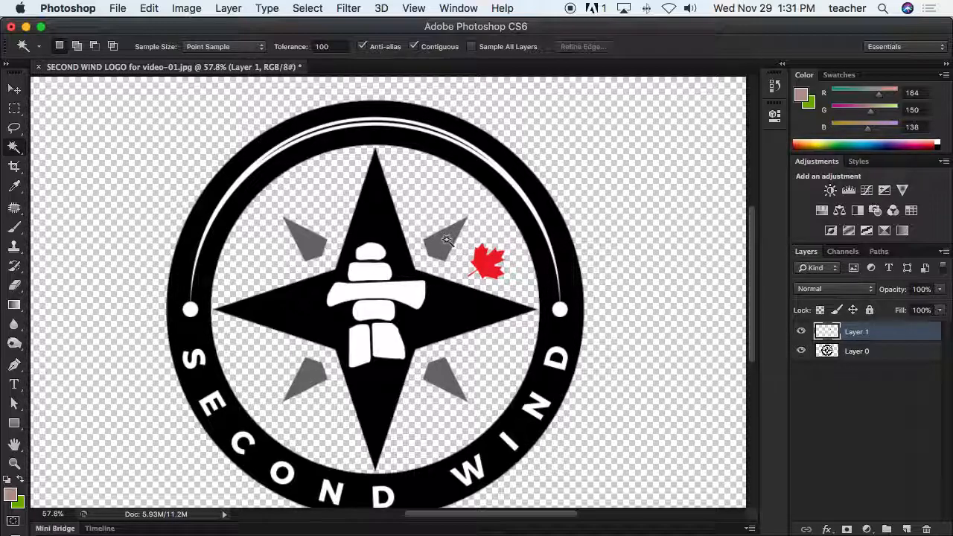
# - Activate Layer 0 and sample the grey pointer beside the maple leaf, first with Contiguous on and again with it turned off
pyautogui.click(873, 357)
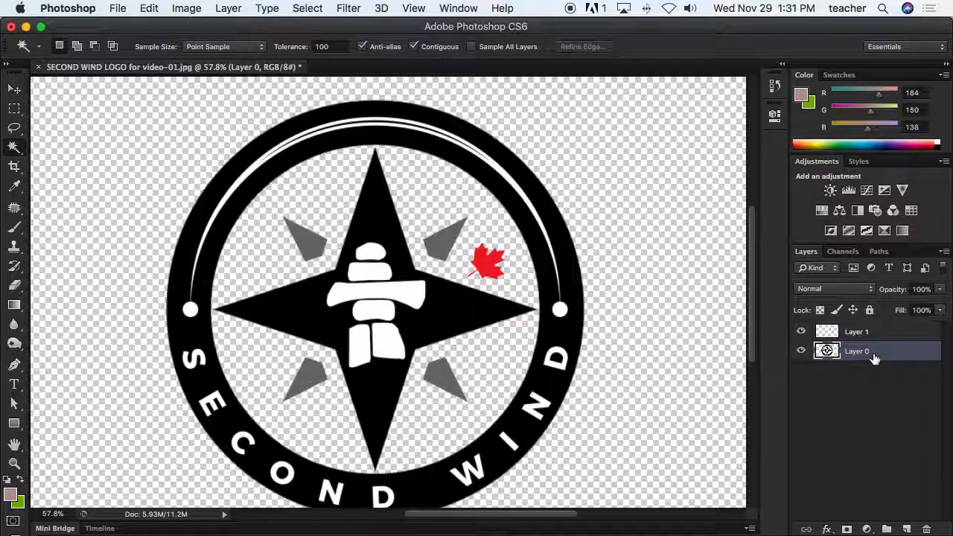
pyautogui.click(445, 250)
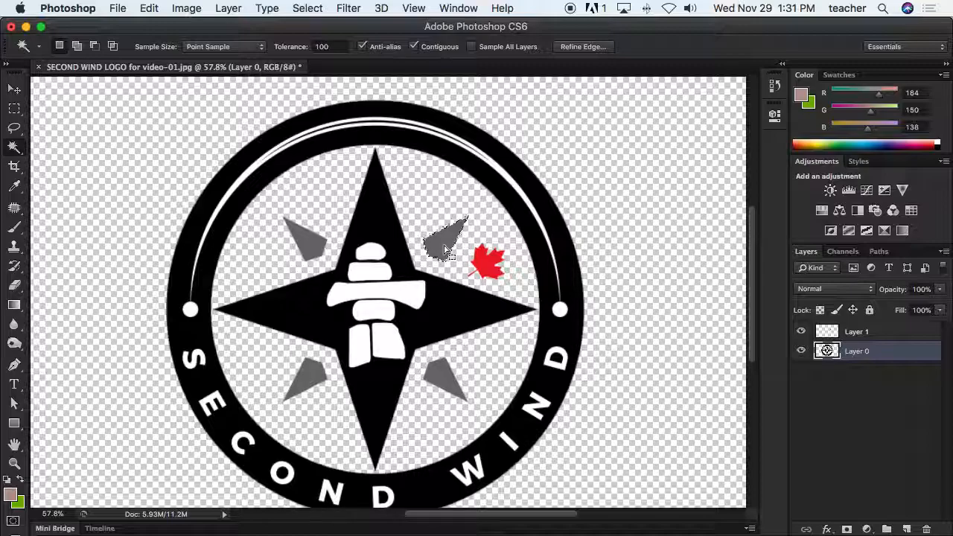
pyautogui.click(414, 48)
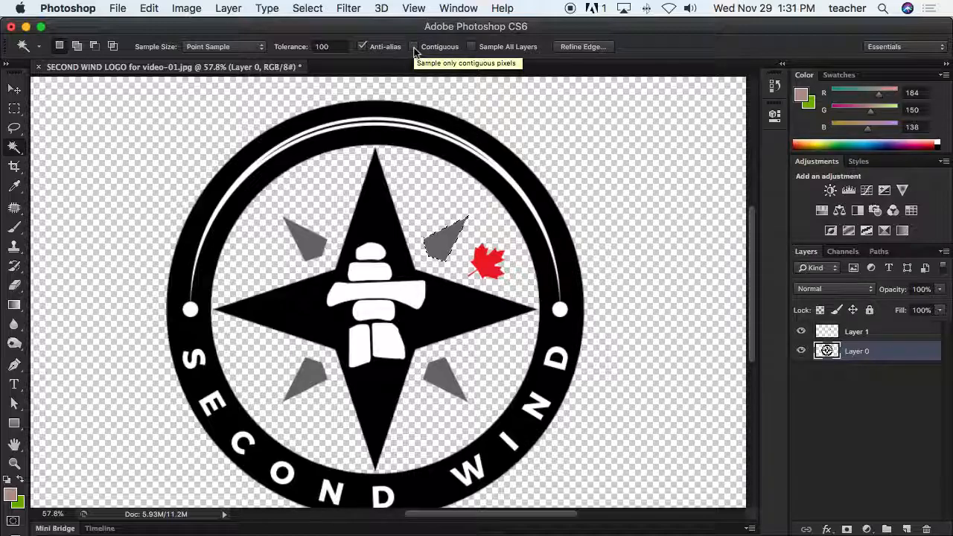
pyautogui.click(454, 248)
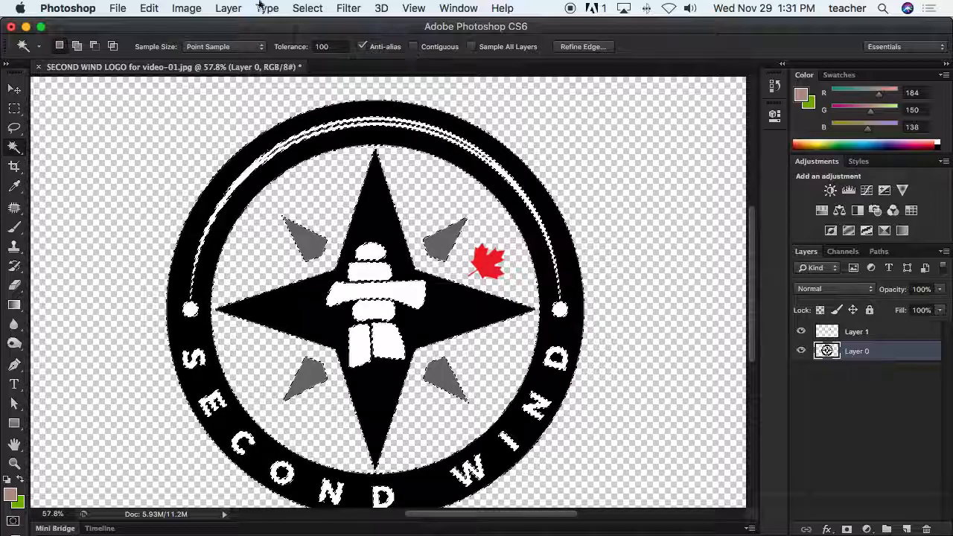
# - Lower the Magic Wand tolerance to 32 and then to 10, resampling the grey pointer each time, and clear the selection
pyautogui.doubleClick(326, 47)
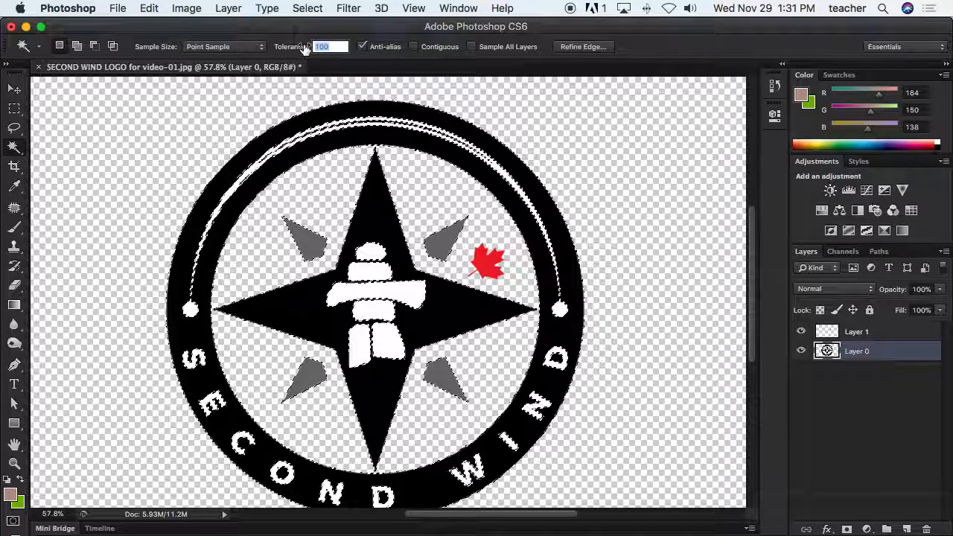
pyautogui.write('32')
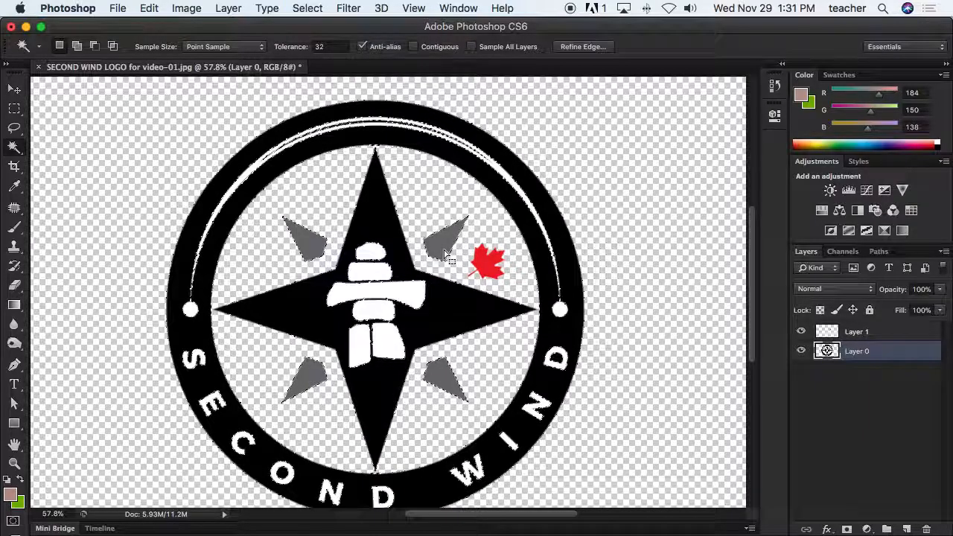
pyautogui.doubleClick(322, 46)
pyautogui.write('10')
pyautogui.press('Return')
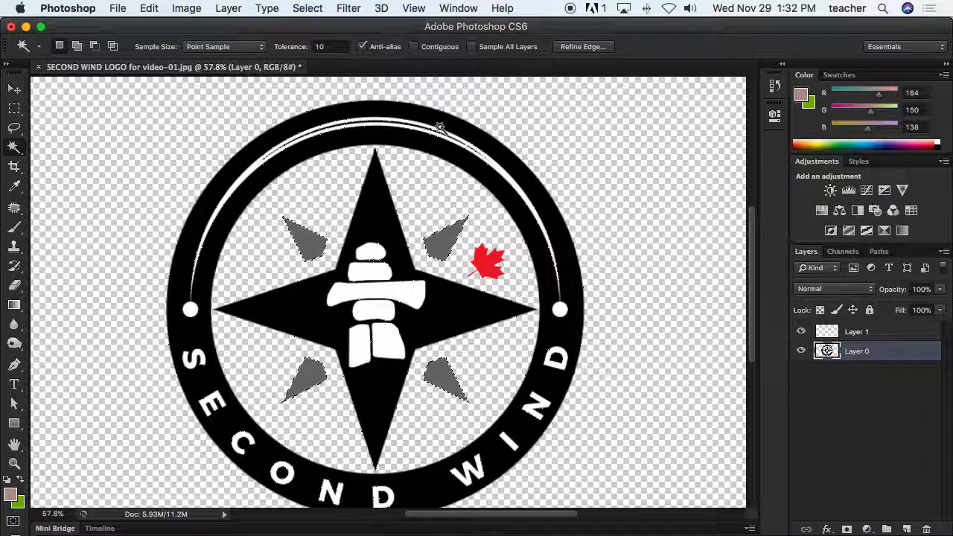
pyautogui.scroll(5, 440, 126)
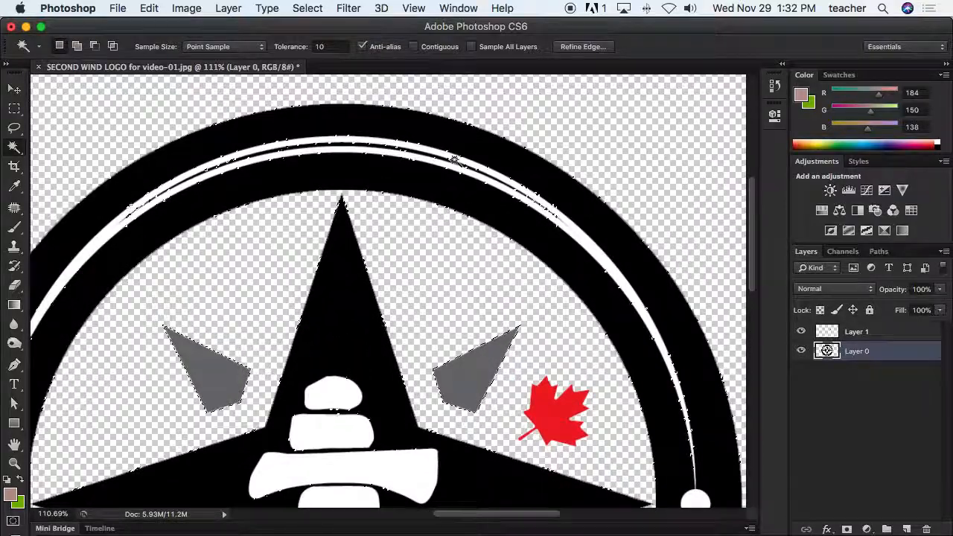
pyautogui.press('super+d')
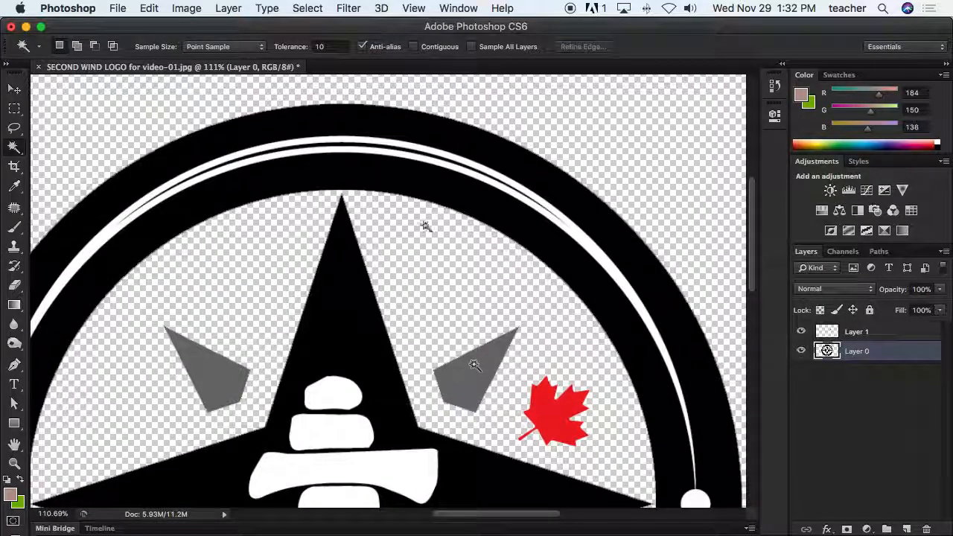
# - With Contiguous turned back on, select all four grey pointers on Layer 0, cut them and paste them in place on a new layer
pyautogui.click(414, 47)
pyautogui.scroll(3, 429, 208)
pyautogui.scroll(-1, 434, 233)
pyautogui.press('super+0')
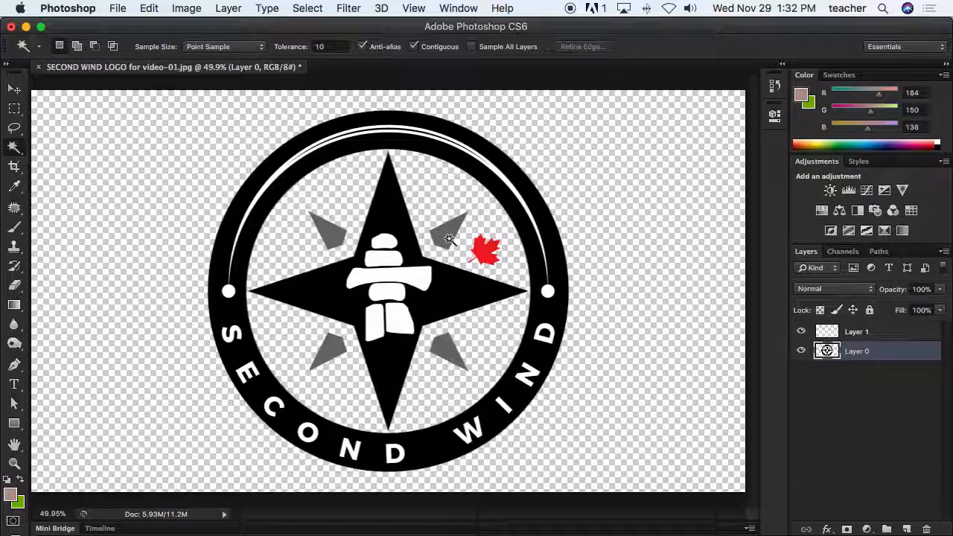
pyautogui.click(449, 235)
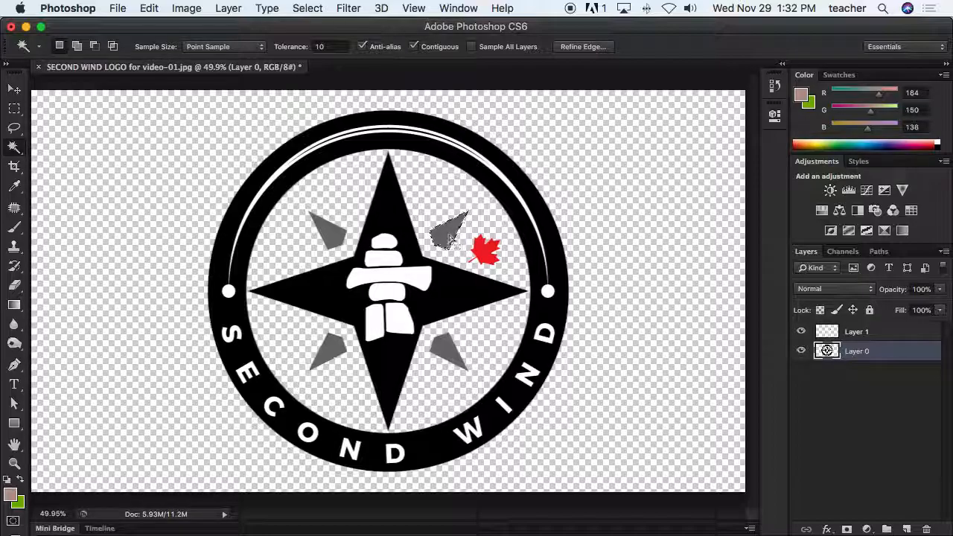
pyautogui.keyDown('shift'); pyautogui.click(333, 236); pyautogui.keyUp('shift')
pyautogui.keyDown('shift'); pyautogui.click(330, 354); pyautogui.keyUp('shift')
pyautogui.keyDown('shift'); pyautogui.click(447, 354); pyautogui.keyUp('shift')
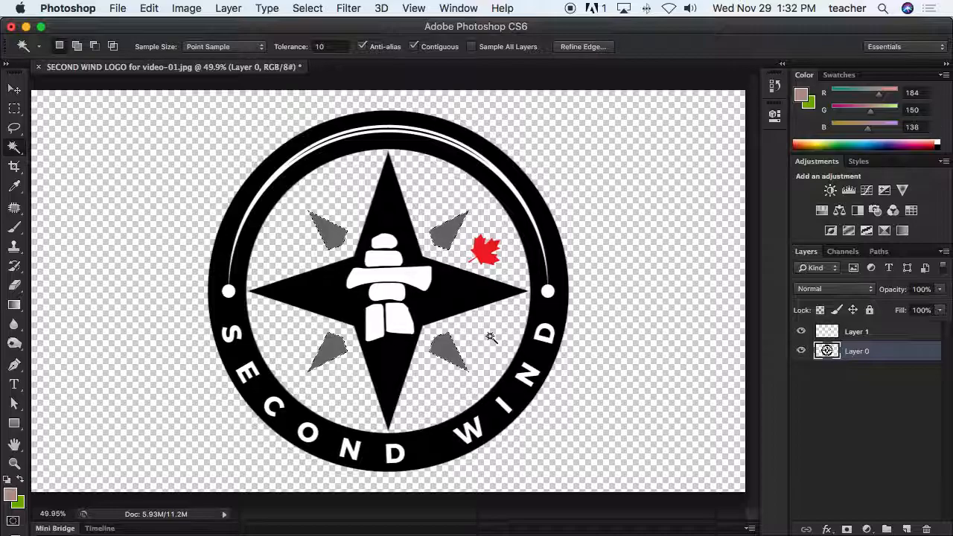
pyautogui.press('Delete')
pyautogui.press('super+d')
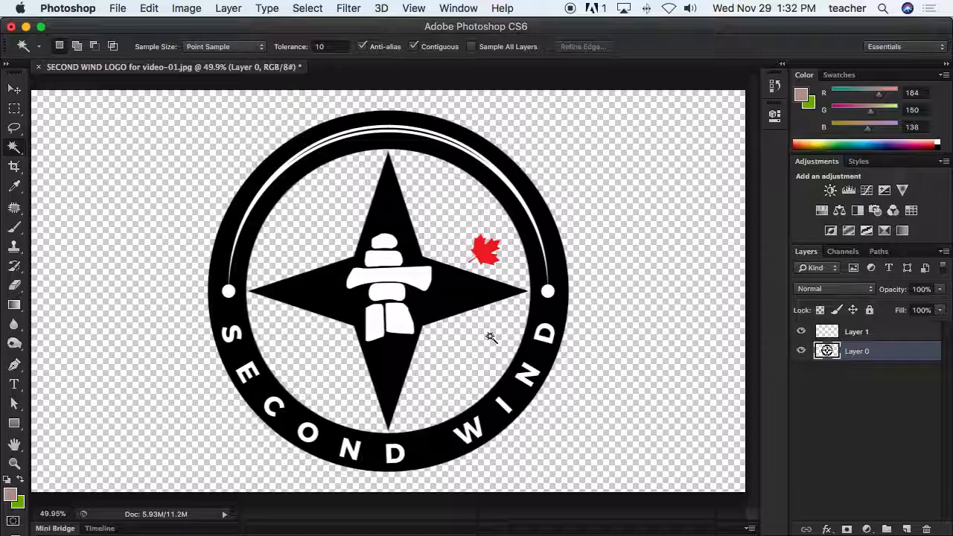
pyautogui.click(149, 9)
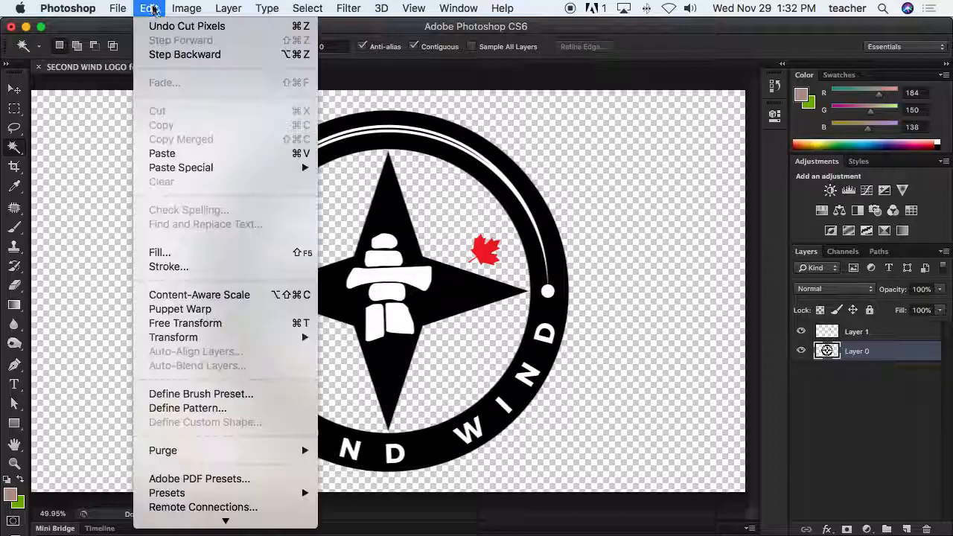
pyautogui.moveTo(208, 167)
pyautogui.click(369, 169)
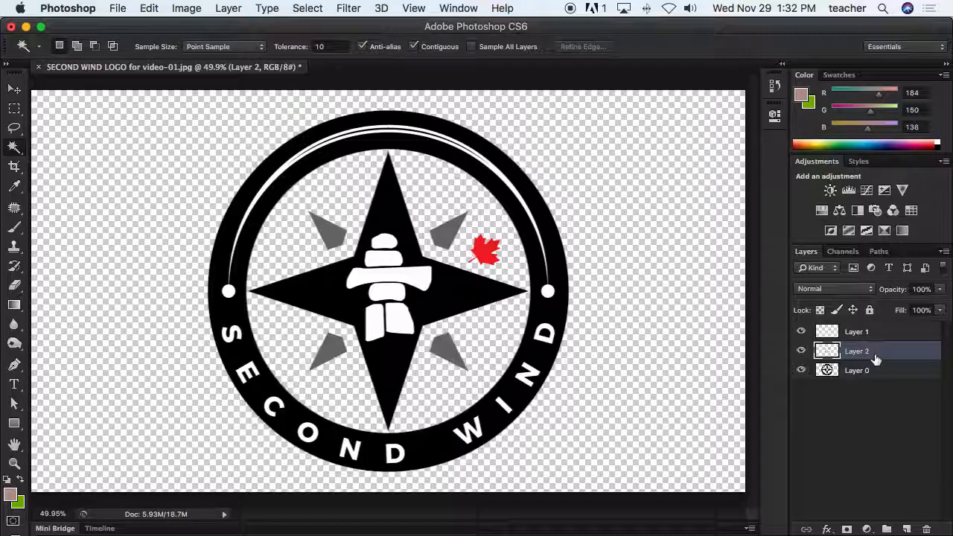
# - Select the black compass star on Layer 0, cut it and paste it in place on a new layer
pyautogui.click(858, 371)
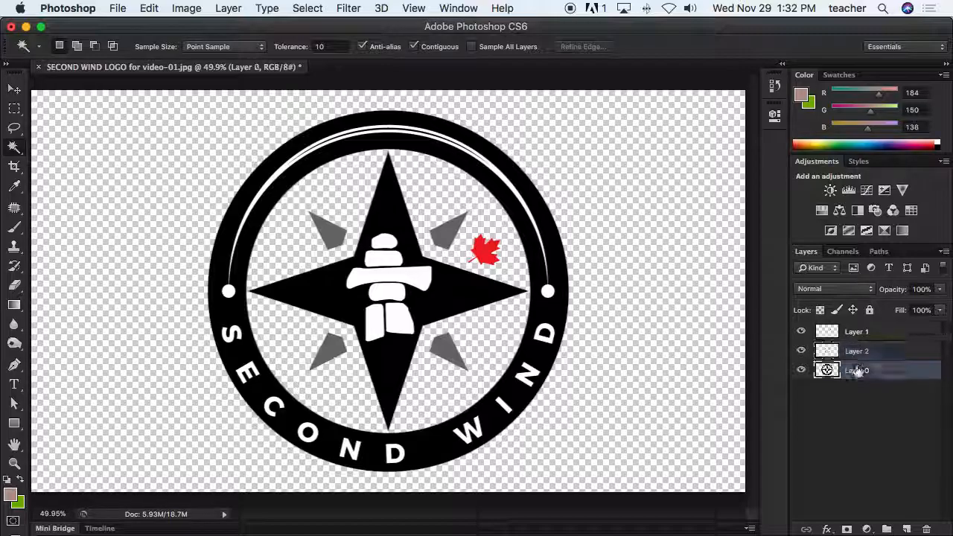
pyautogui.click(474, 305)
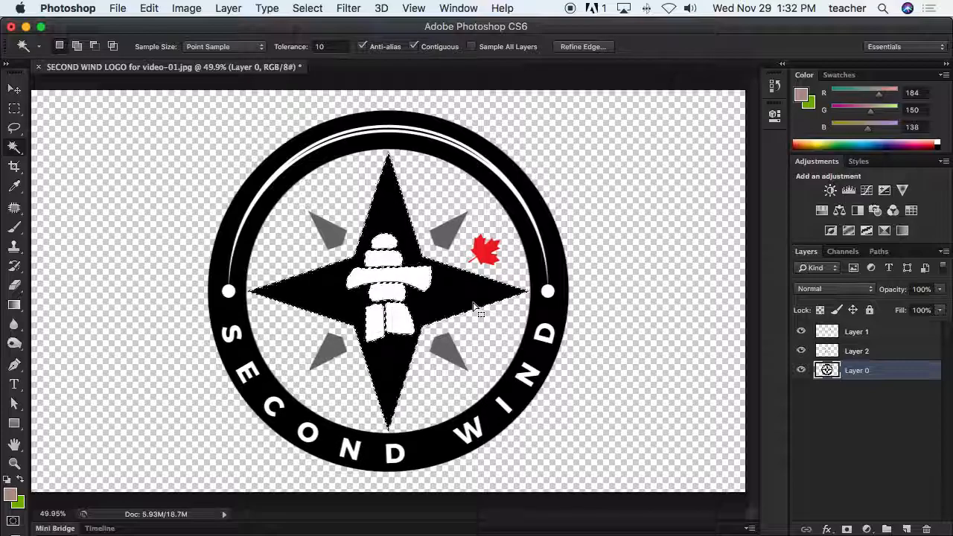
pyautogui.press('super+x')
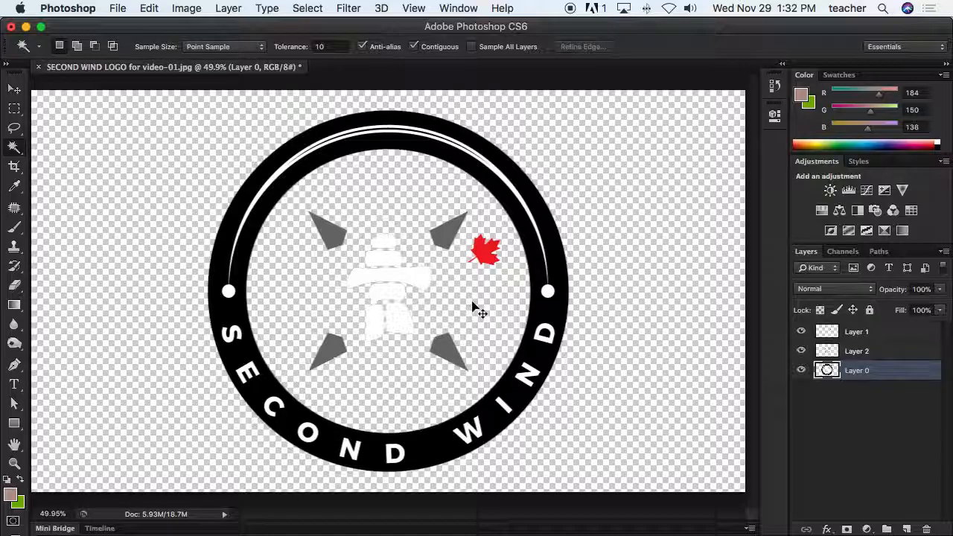
pyautogui.press('super+v')
# - Set the Magic Wand tolerance to 32 and select all six stone shapes inside the compass star
pyautogui.click(388, 279)
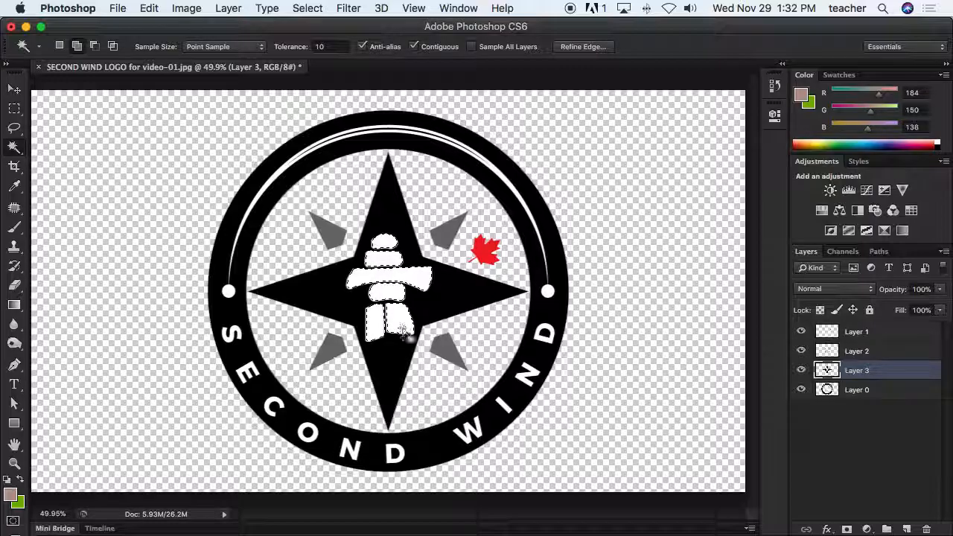
pyautogui.scroll(5, 402, 330)
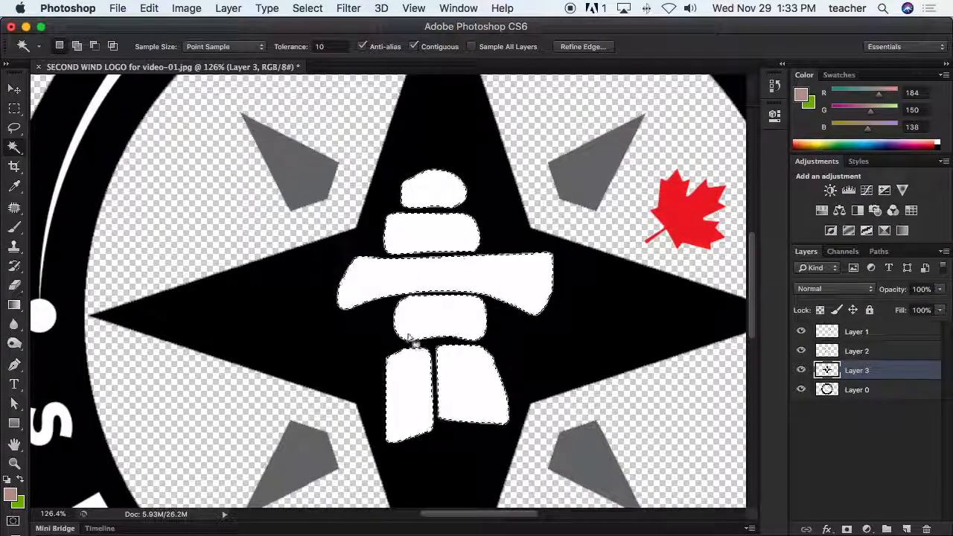
pyautogui.click(311, 50)
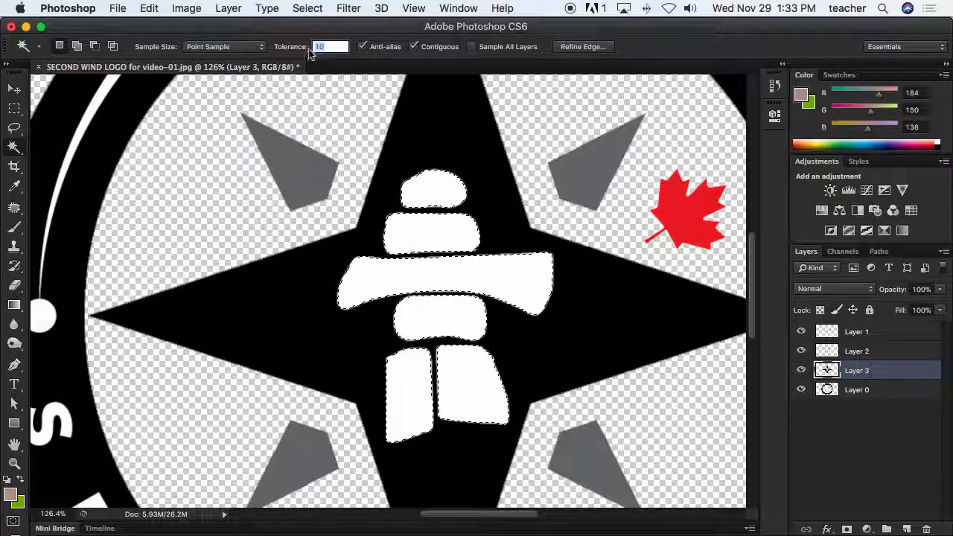
pyautogui.write('32')
pyautogui.click(446, 186)
pyautogui.keyDown('shift'); pyautogui.click(449, 228); pyautogui.keyUp('shift')
pyautogui.keyDown('shift'); pyautogui.click(446, 277); pyautogui.keyUp('shift')
pyautogui.keyDown('shift'); pyautogui.click(449, 319); pyautogui.keyUp('shift')
pyautogui.keyDown('shift'); pyautogui.click(465, 380); pyautogui.keyUp('shift')
pyautogui.keyDown('shift'); pyautogui.click(425, 390); pyautogui.keyUp('shift')
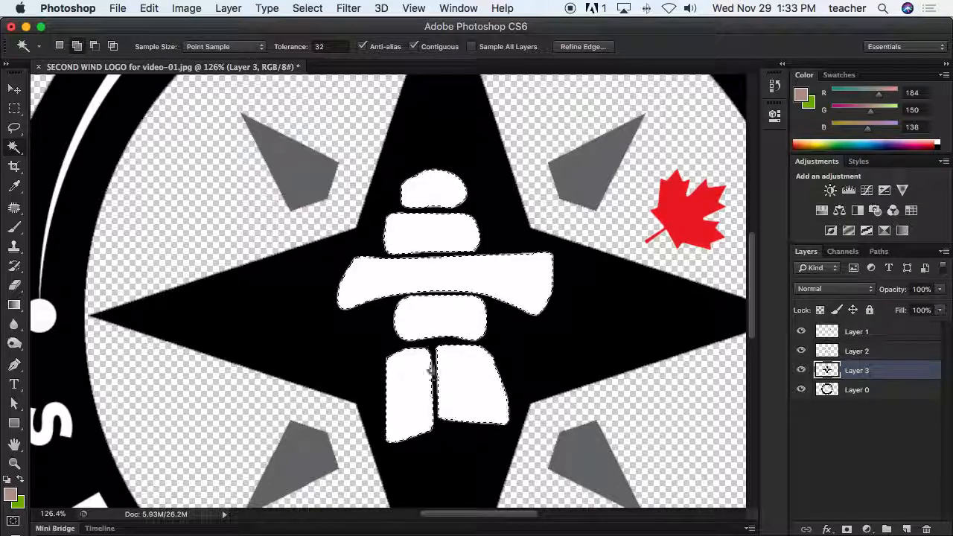
# - Deselect and reselect the six stone shapes, cut them from Layer 0 and paste them in place on a new layer
pyautogui.press('super+d')
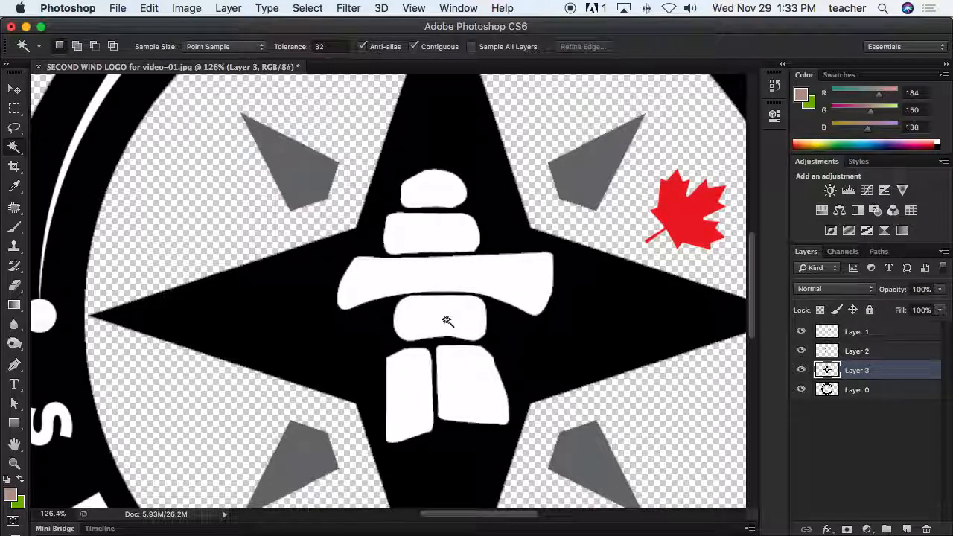
pyautogui.press('super+shift+d')
pyautogui.click(880, 392)
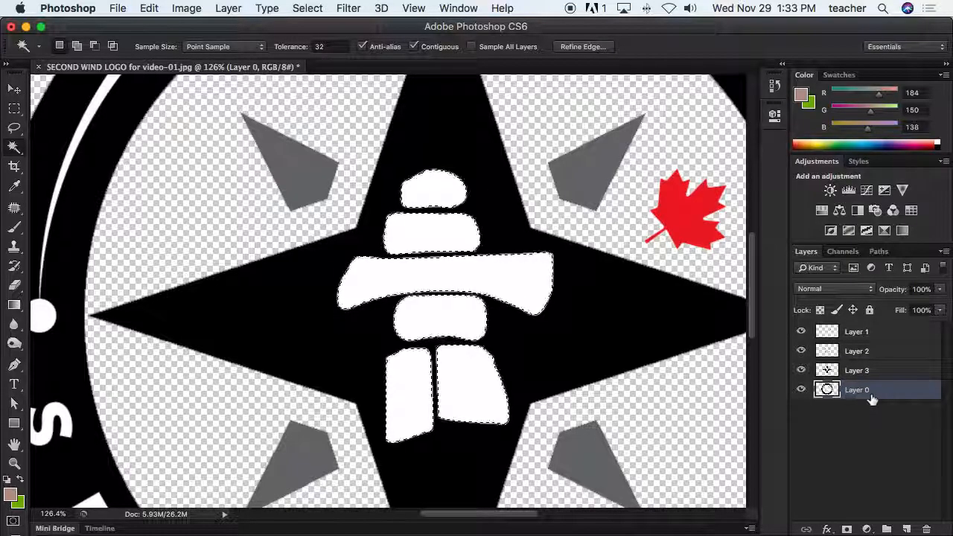
pyautogui.press('Delete')
pyautogui.press('super+d')
pyautogui.press('super+d')
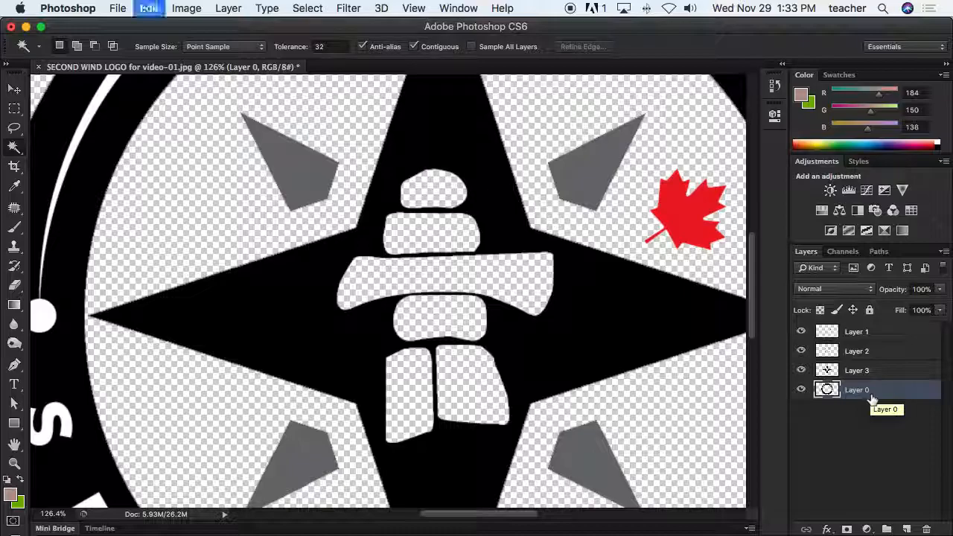
pyautogui.press('super+v')
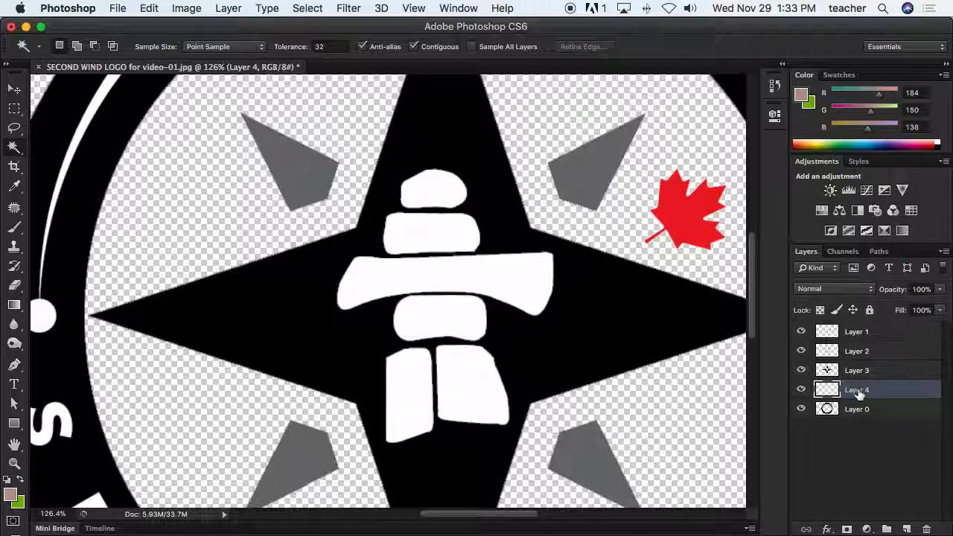
# - Rename the stone figure's layer innukschuk and the black star's layer compass
pyautogui.write('innukschuk')
pyautogui.press('Return')
pyautogui.doubleClick(859, 370)
pyautogui.write('compass')
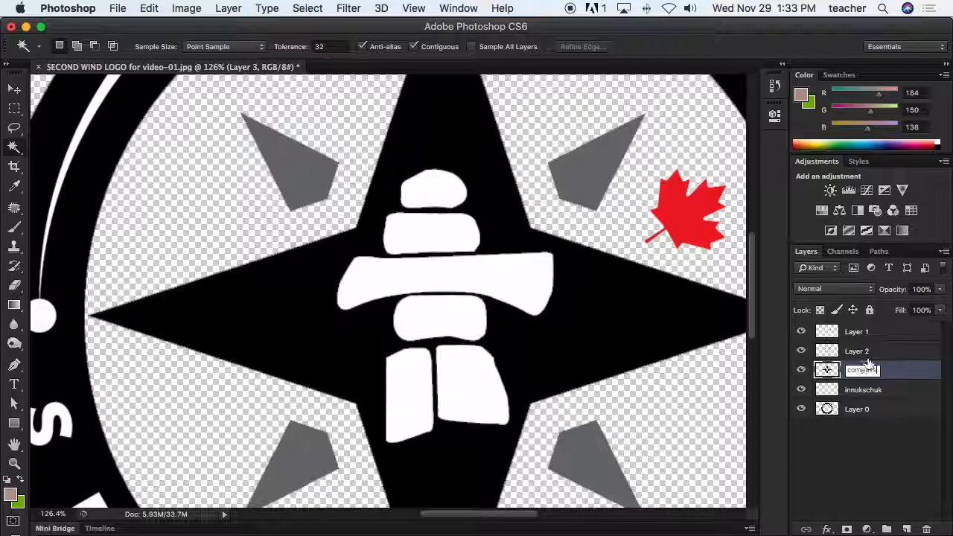
pyautogui.press('Return')
# - Toggle Layer 2's visibility off and on to identify its content and rename it grey arrows
pyautogui.click(802, 352)
pyautogui.click(801, 353)
pyautogui.doubleClick(858, 350)
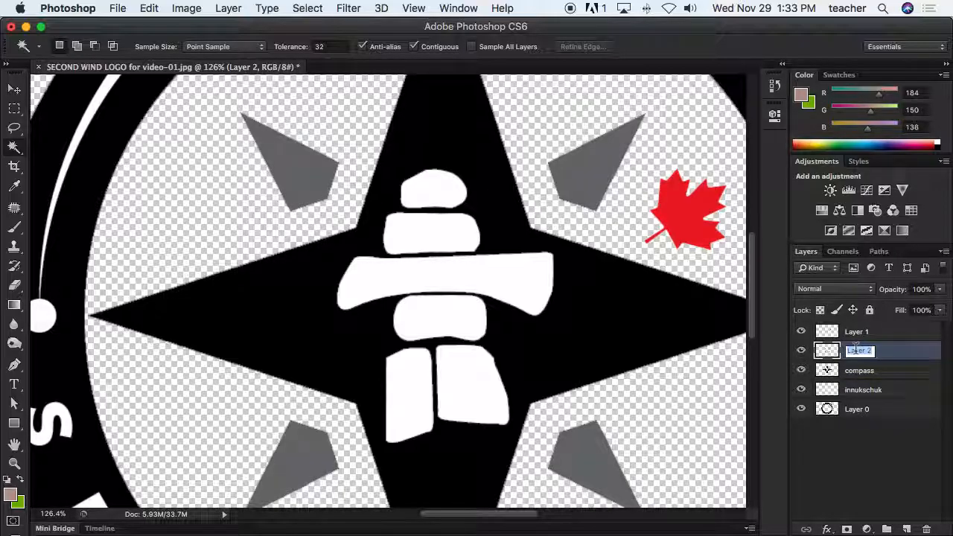
pyautogui.write('grey arrows')
pyautogui.press('Return')
# - Toggle Layer 1's visibility off and on to identify its content and rename it red canada
pyautogui.click(801, 332)
pyautogui.click(801, 332)
pyautogui.doubleClick(856, 332)
pyautogui.press('BackSpace')
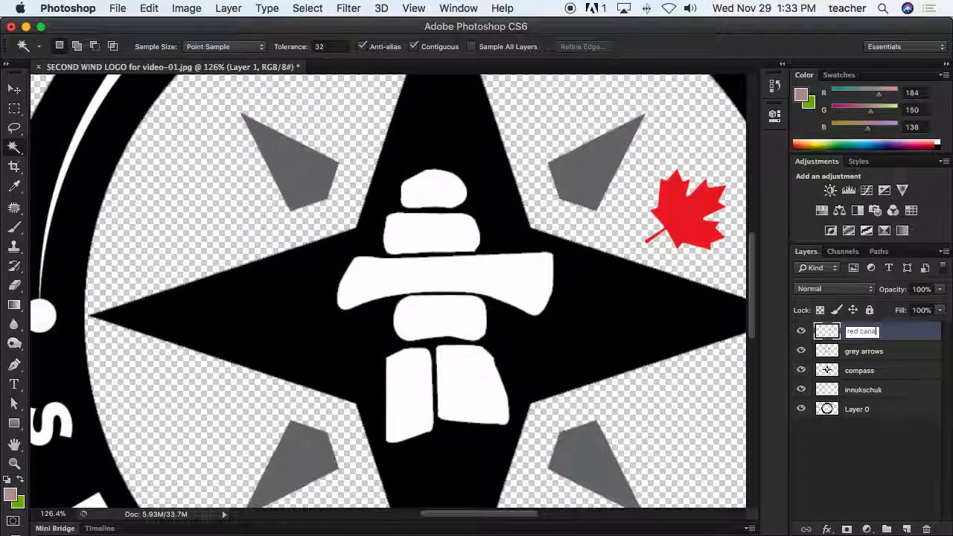
pyautogui.write('red canada')
pyautogui.press('Return')
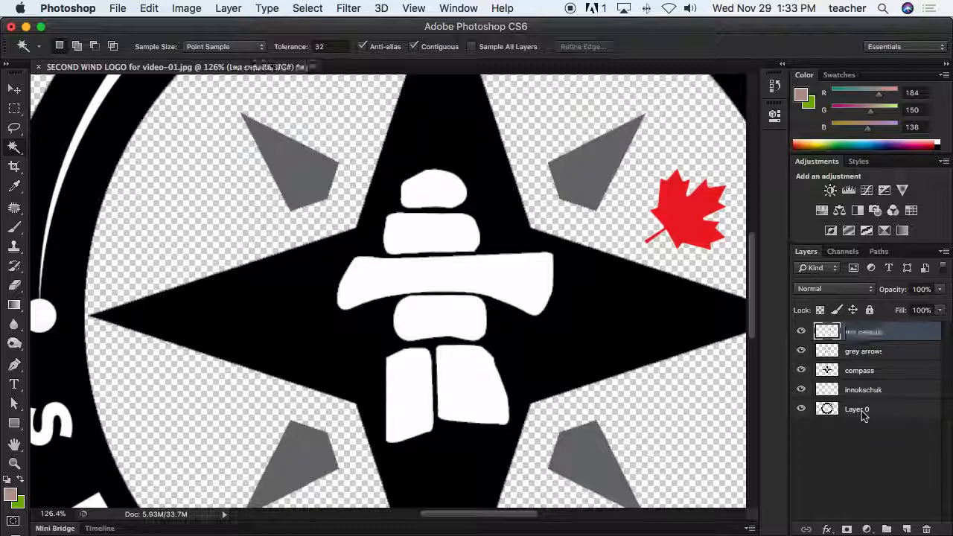
# - Rename Layer 0, which holds the outer ring and lettering, as text
pyautogui.doubleClick(860, 408)
pyautogui.write('text')
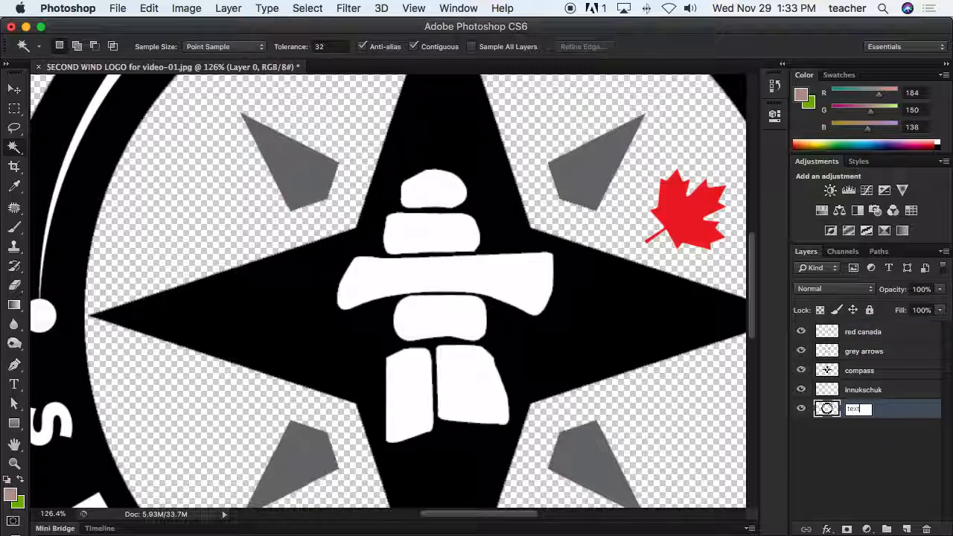
pyautogui.press('Return')
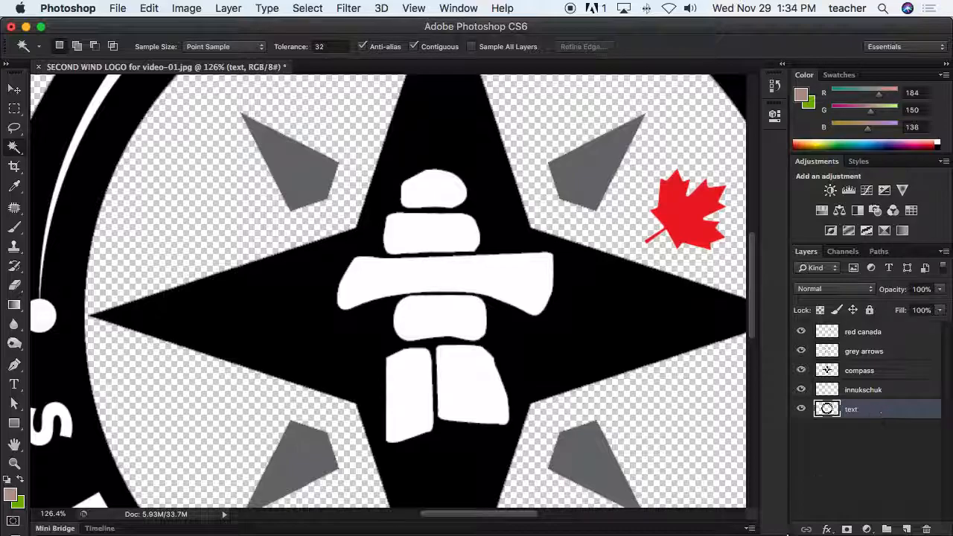
# - Save the logo in the second wind folder as SECOND WIND LOGO for video-01.psd in Photoshop format with Layers included
pyautogui.keyDown('alt'); pyautogui.click(534, 378); pyautogui.keyUp('alt')
pyautogui.keyDown('alt'); pyautogui.click(501, 335); pyautogui.keyUp('alt')
pyautogui.keyDown('alt'); pyautogui.click(521, 341); pyautogui.keyUp('alt')
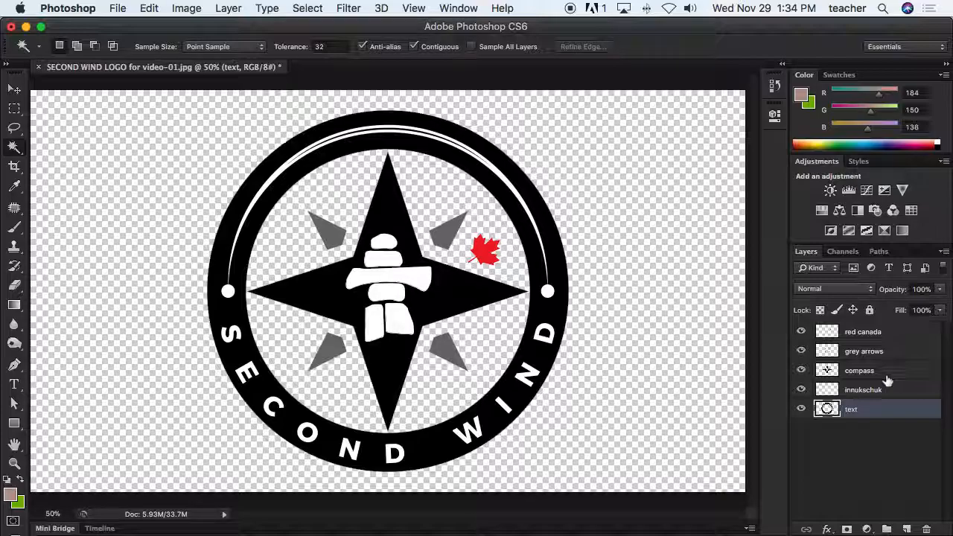
pyautogui.press('super+shift+s')
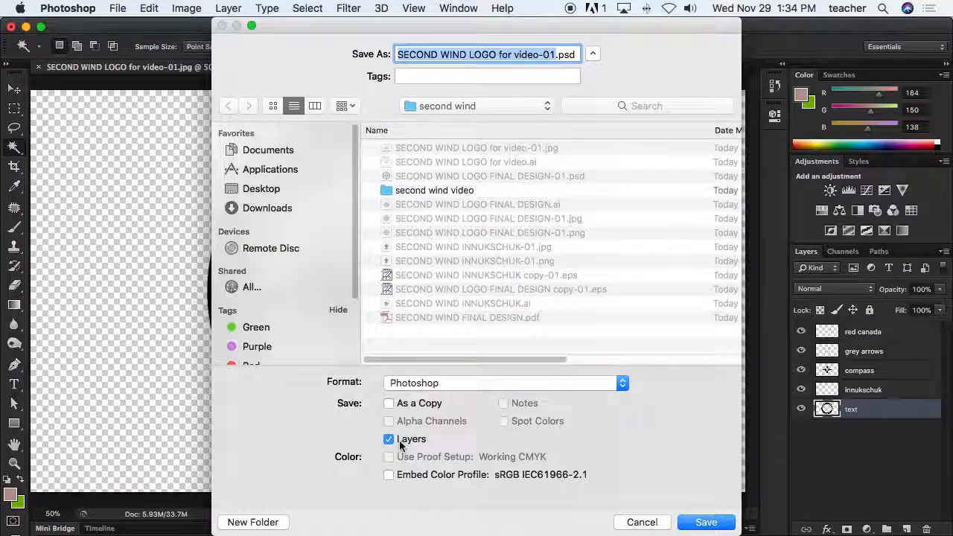
pyautogui.click(703, 521)
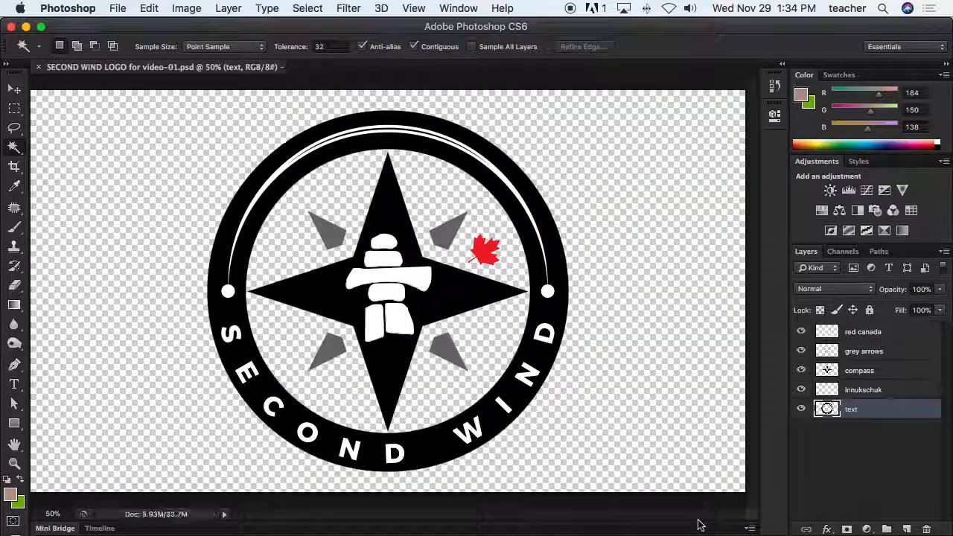